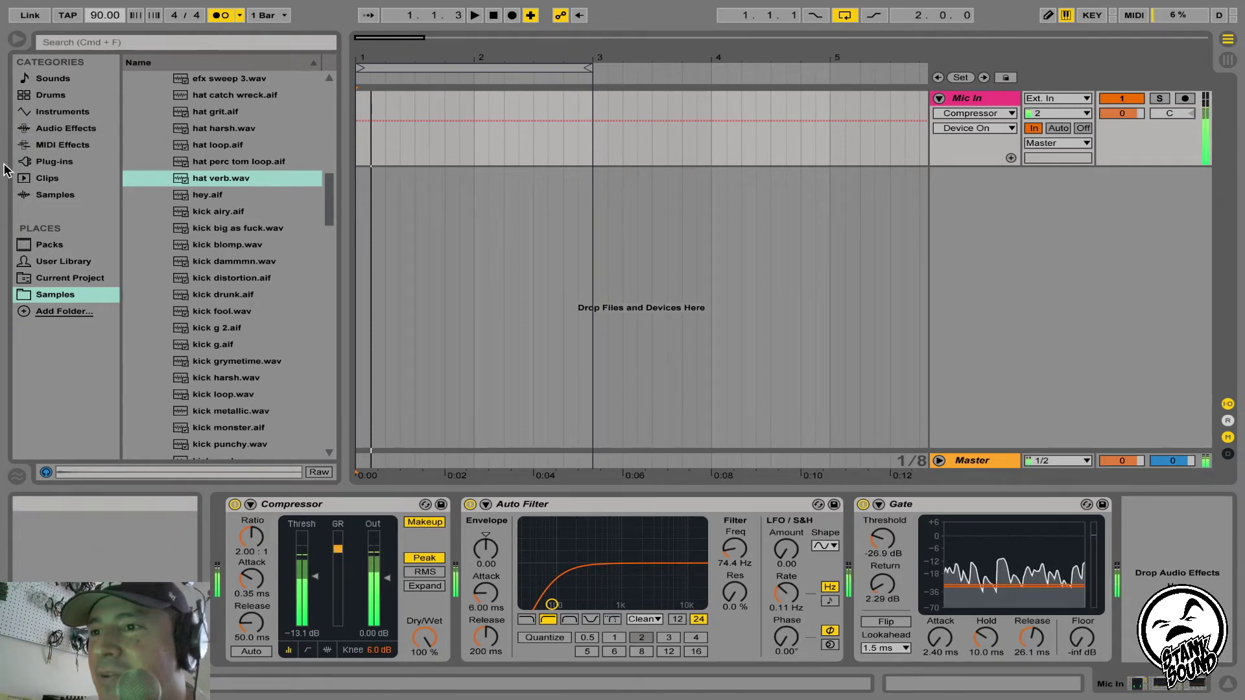
List the browser's Instruments and drag Drum Rack in to create a new Drum Rack track
left_click(56, 151)
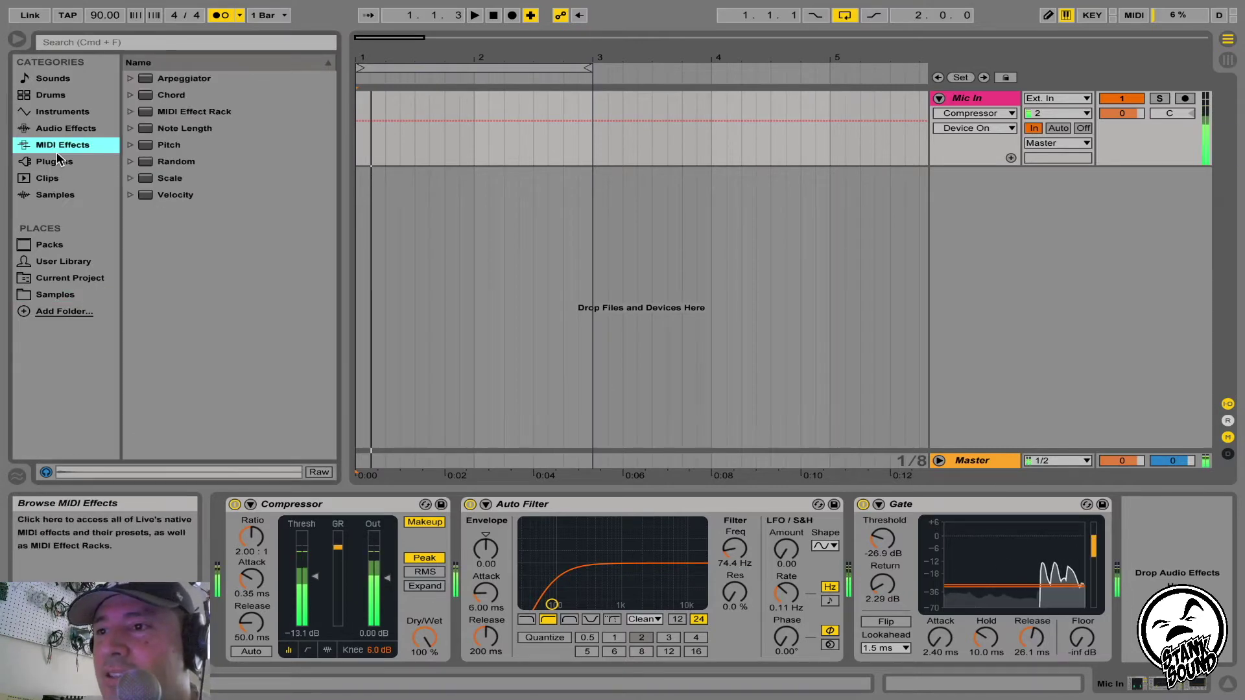
left_click(63, 115)
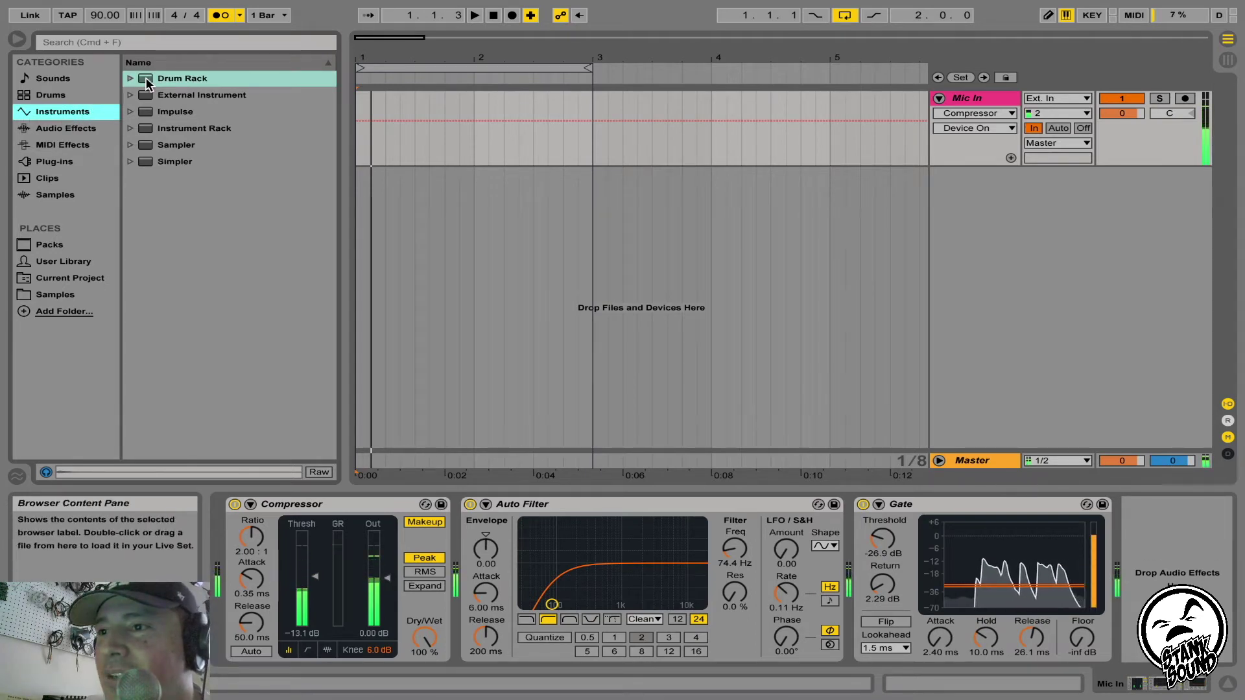
left_click_drag(148, 83, 491, 264)
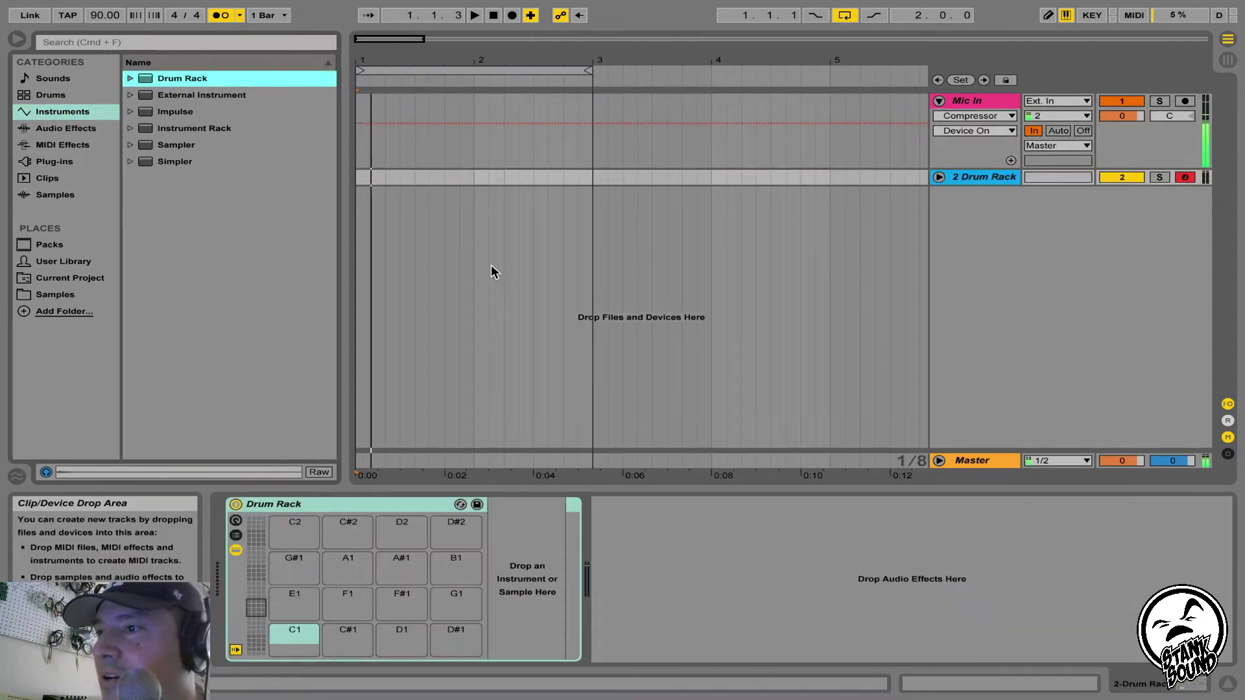
Audition the kick samples and load kick drunk onto pad C1
left_click(64, 295)
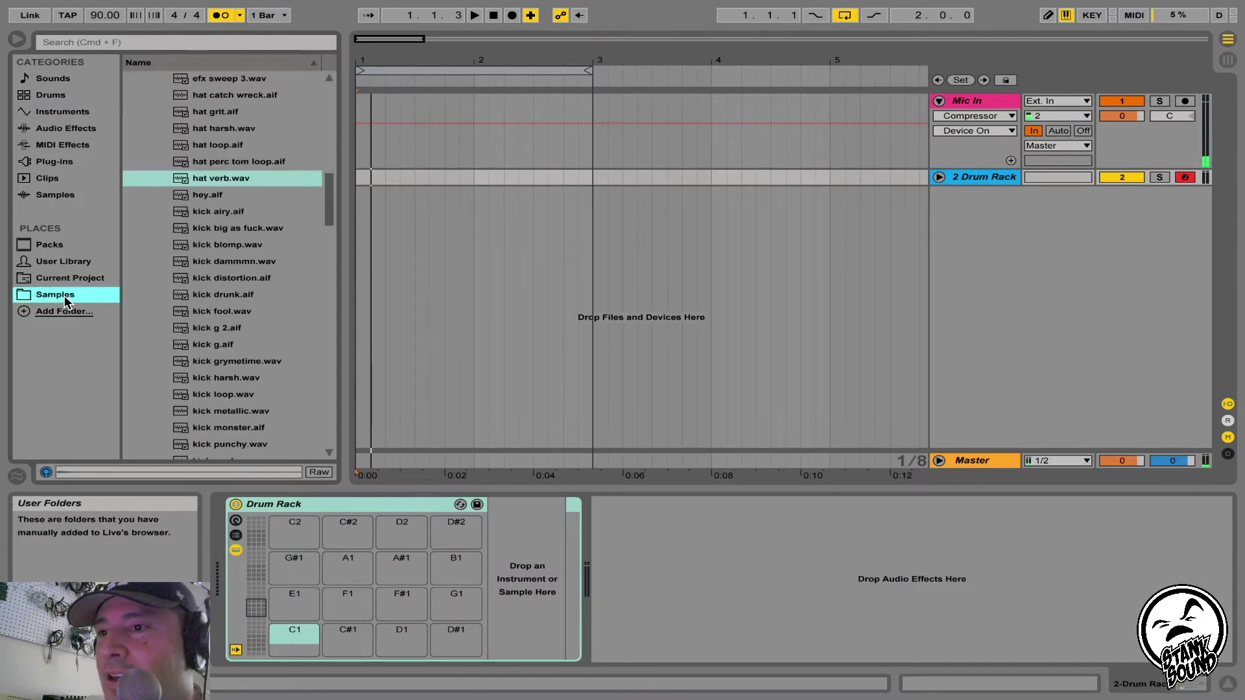
left_click(211, 245)
key("Down")
key("Down")
key("Down")
key("Down")
key("Down")
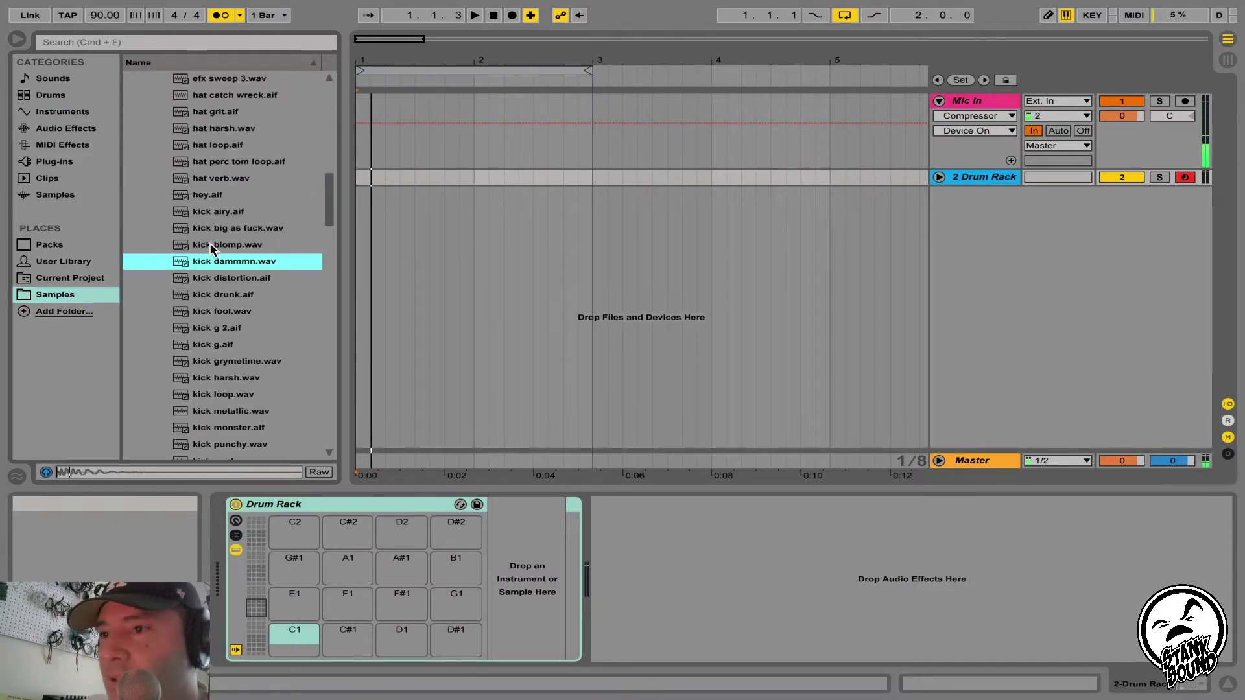
key("Down")
key("Down")
key("Down")
key("Down")
key("Down")
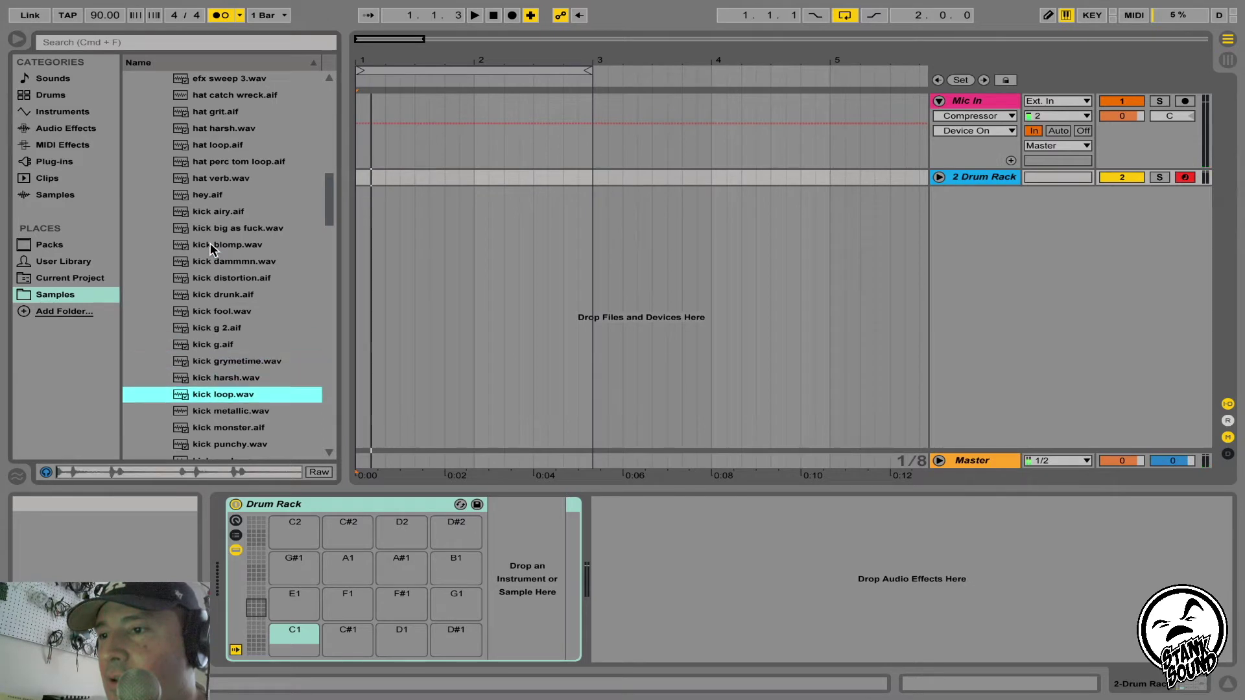
key("Up")
key("Up")
key("Up")
key("Up")
key("Up")
key("Up")
key("Up")
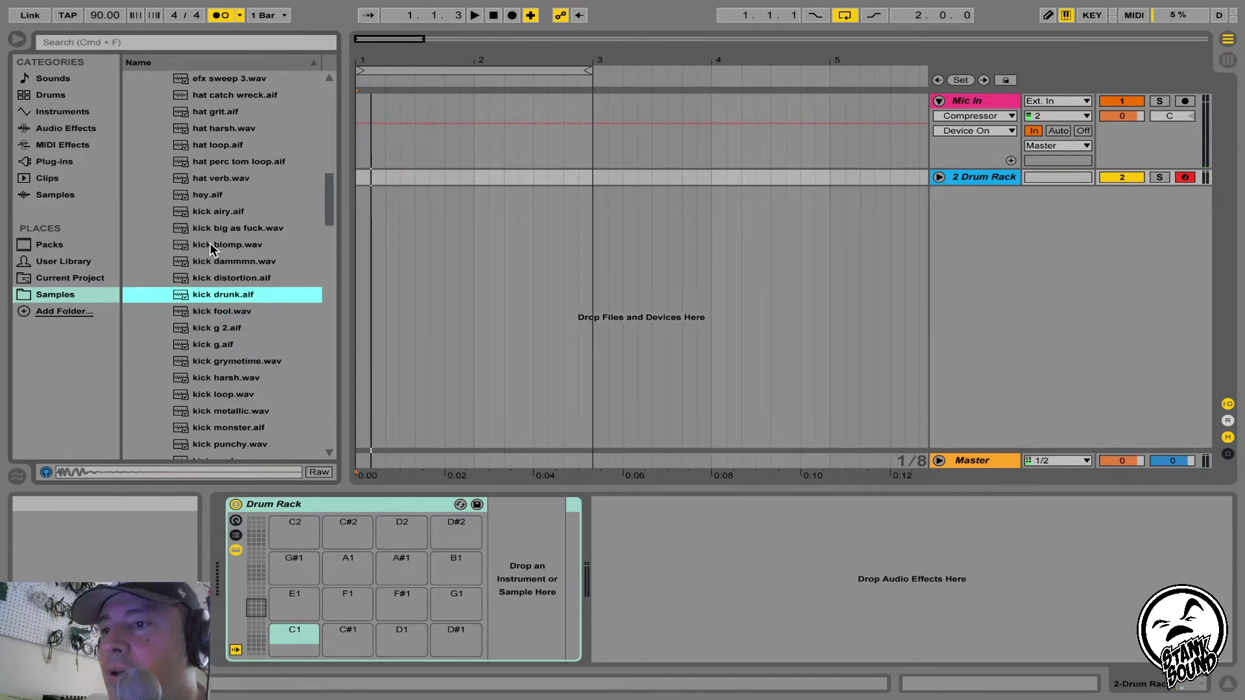
left_click_drag(215, 295, 296, 633)
Audition other samples, including clap cough, bongo perc loop, efx blast and breaks loops
left_click(243, 246)
key("Up")
key("Up")
key("Up")
key("Up")
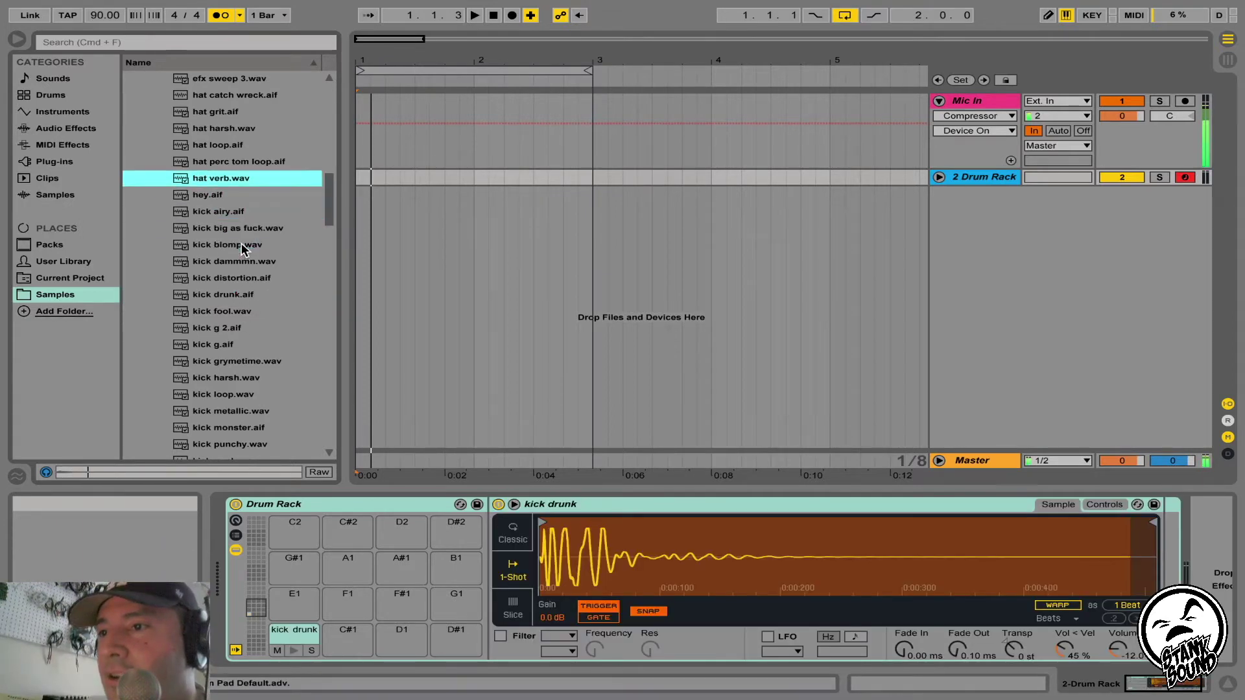
scroll(242, 244, "up", 6)
left_click(241, 245)
key("Up")
key("Up")
key("Up")
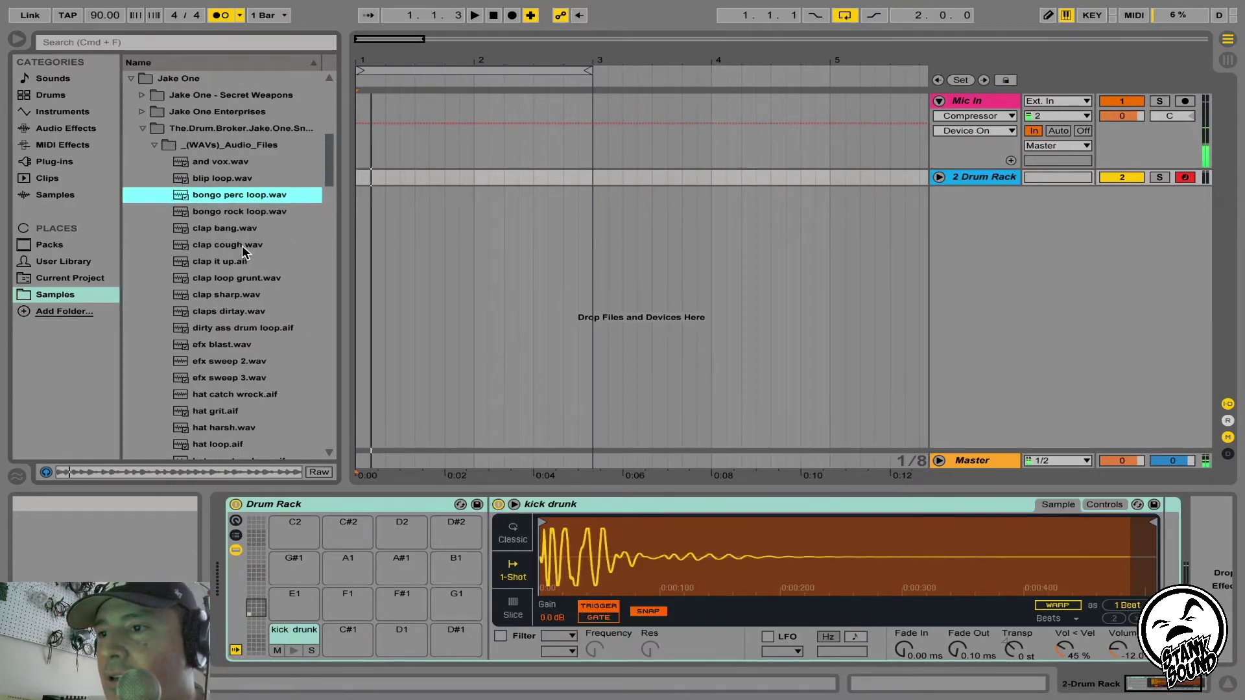
left_click(237, 344)
key("Down")
scroll(238, 341, "down", 10)
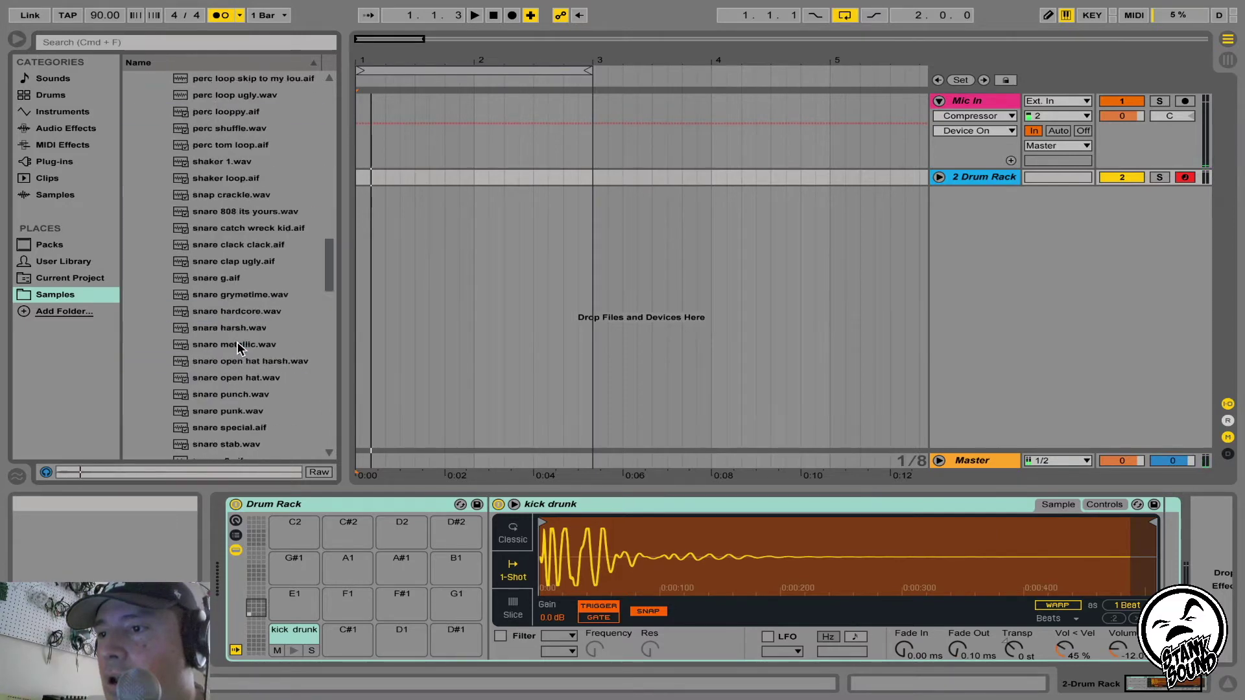
scroll(237, 341, "down", 7)
left_click(238, 345)
key("Down")
key("Down")
key("Down")
key("Down")
key("Down")
key("Down")
key("Down")
key("Down")
key("Down")
key("Down")
key("Down")
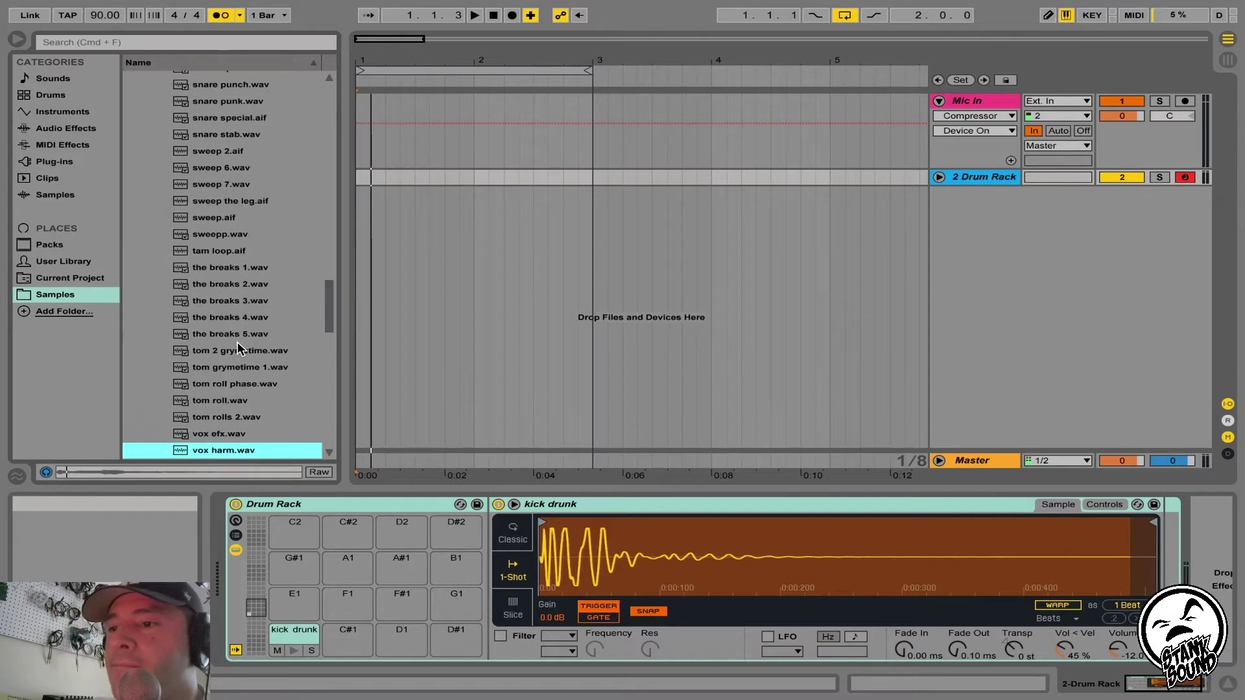
Preview the sweep sample, then load snare special onto pad C#1
scroll(237, 349, "down", 6)
scroll(236, 310, "up", 8)
left_click(244, 285)
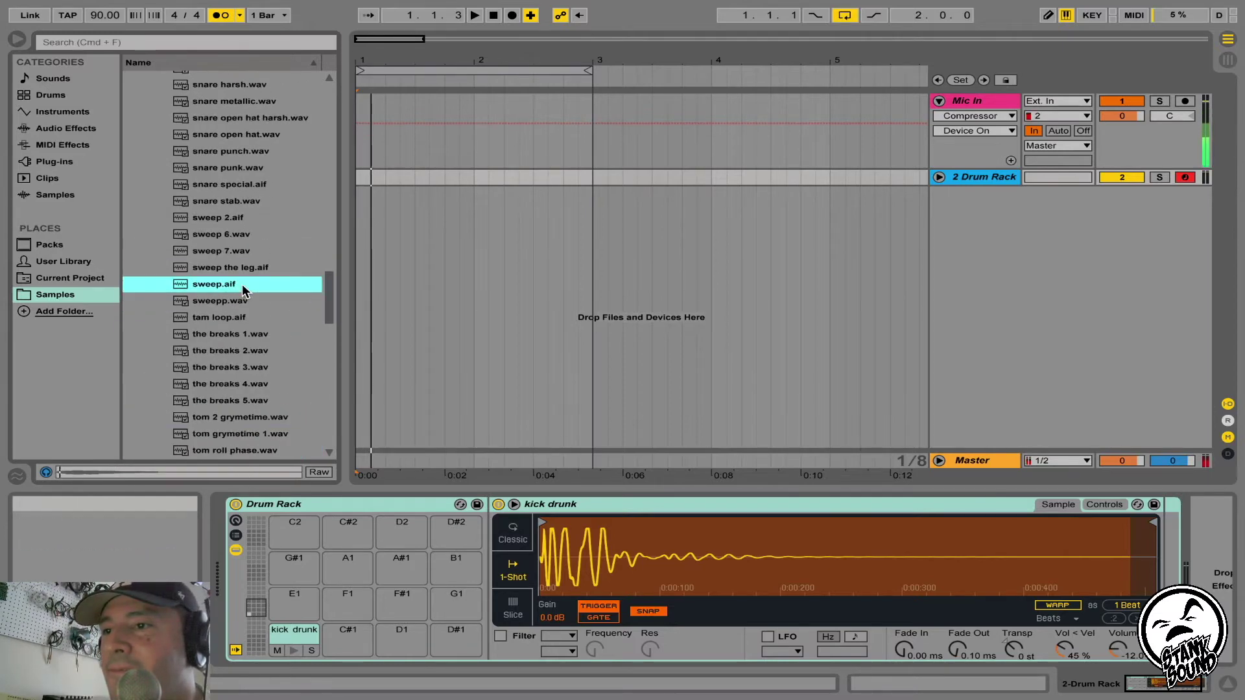
left_click(246, 185)
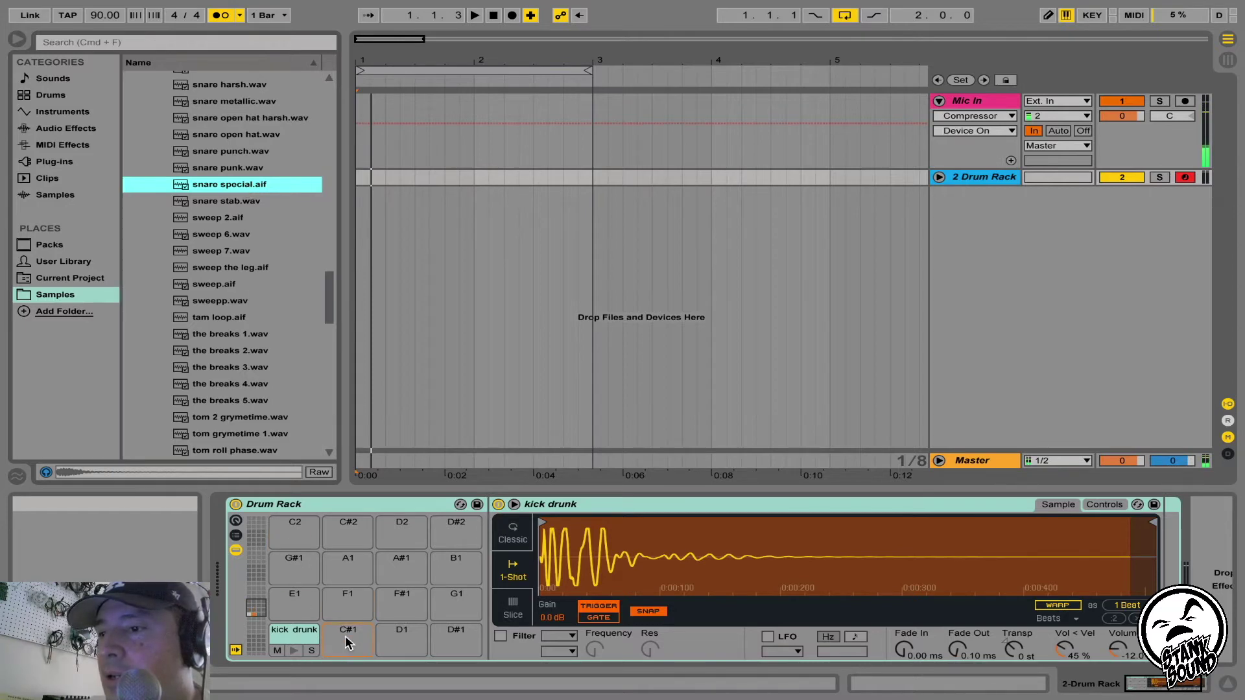
left_click_drag(346, 637, 347, 639)
Audition more snare, shaker loop and perc samples
scroll(238, 192, "up", 4)
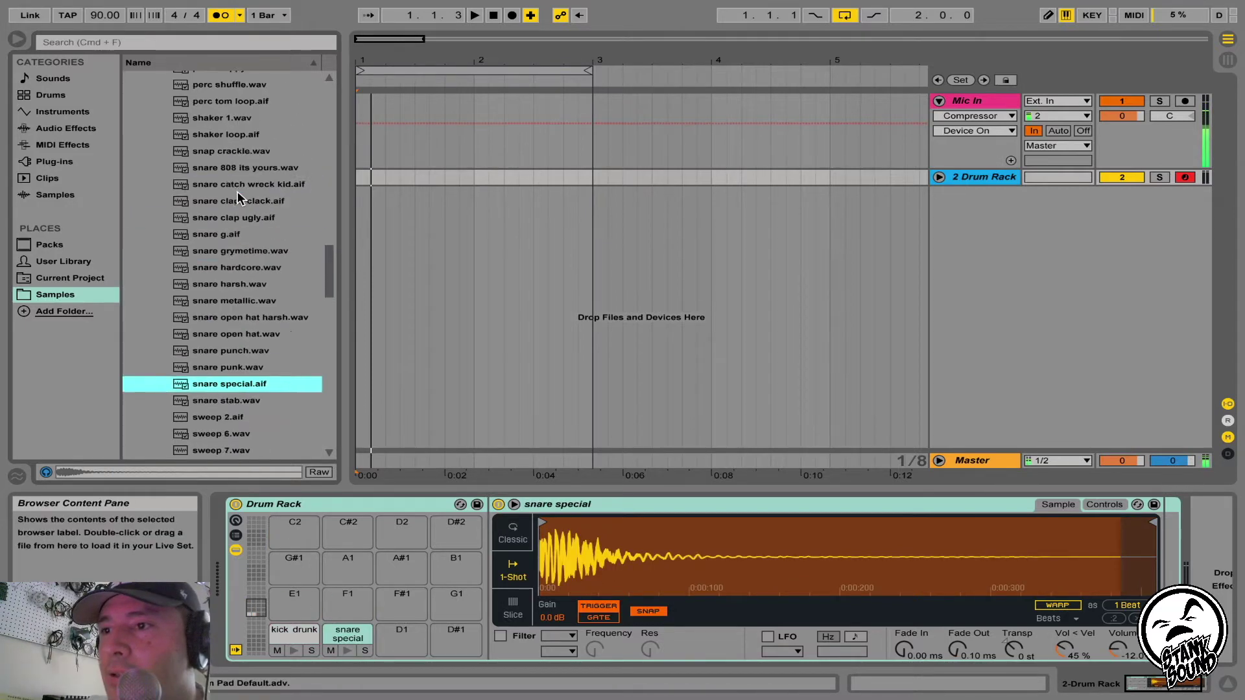
left_click(237, 194)
key("Up")
key("Up")
key("Up")
key("Up")
key("Up")
key("Up")
key("Up")
key("Up")
key("Up")
key("Up")
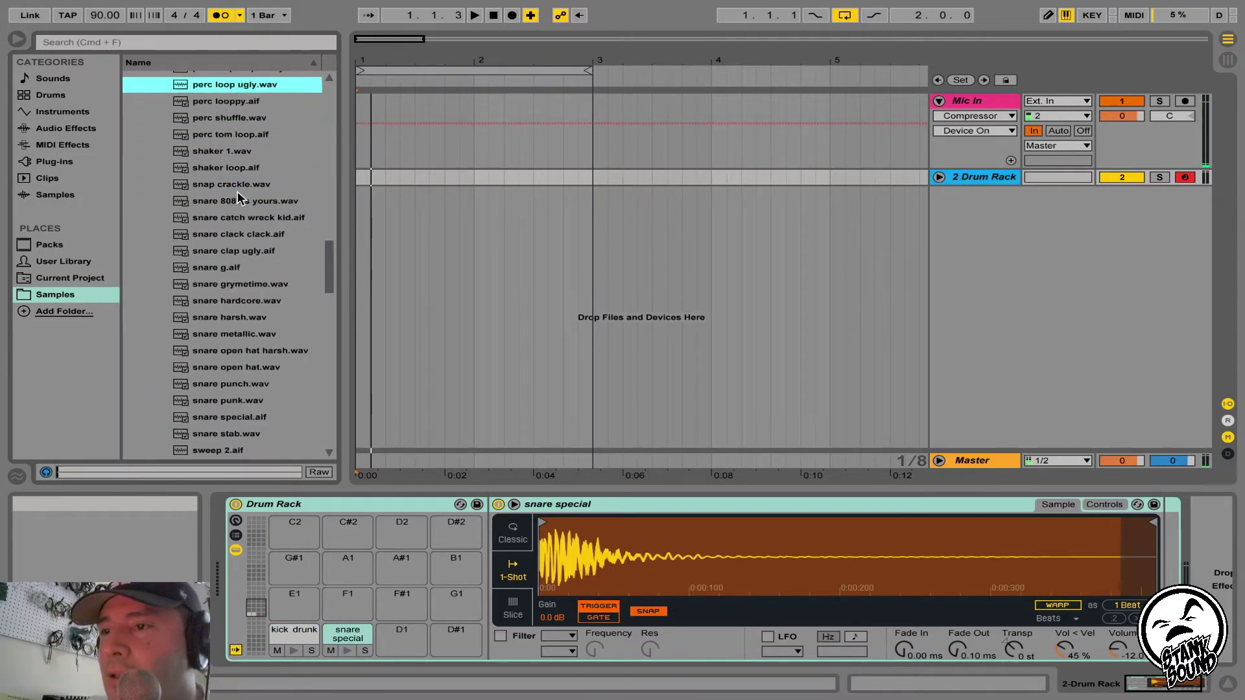
key("Up")
key("Up")
key("Up")
key("Up")
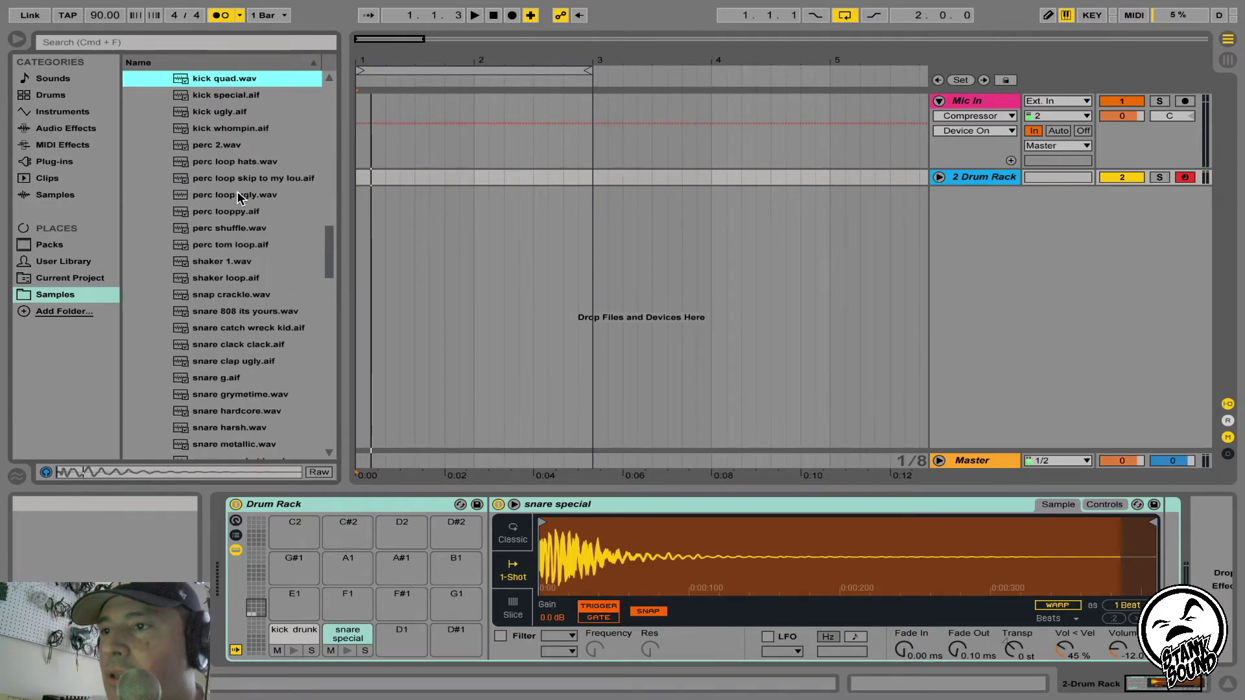
Preview the hat samples (hat loop, hat grit) and load hat verb onto pad D1
scroll(237, 194, "up", 2)
scroll(241, 195, "up", 5)
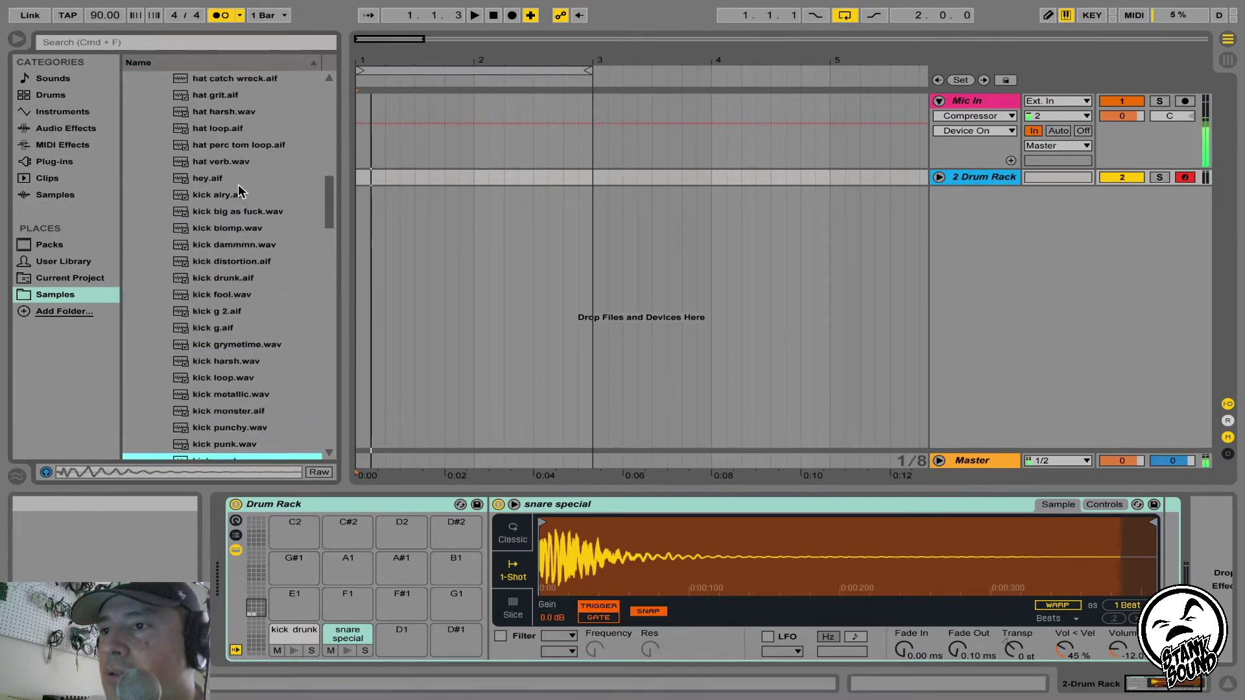
left_click(223, 128)
key("Up")
key("Up")
key("Up")
key("Up")
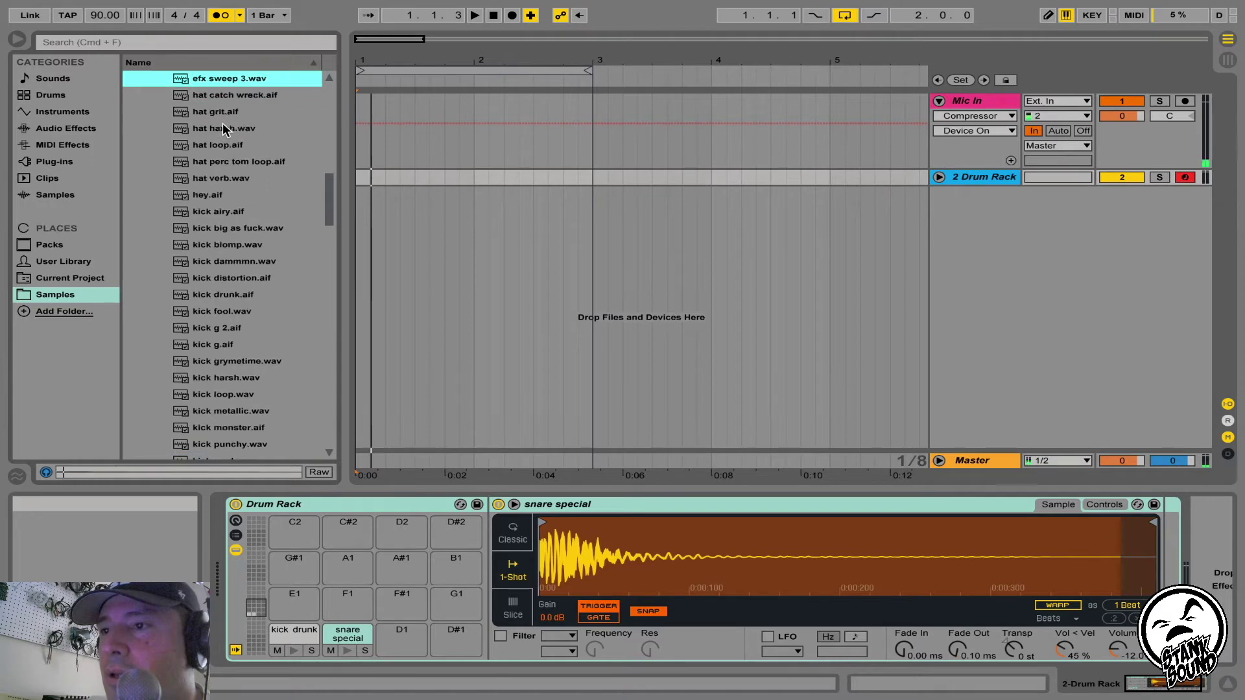
key("Down")
key("Down")
key("Down")
key("Down")
key("Down")
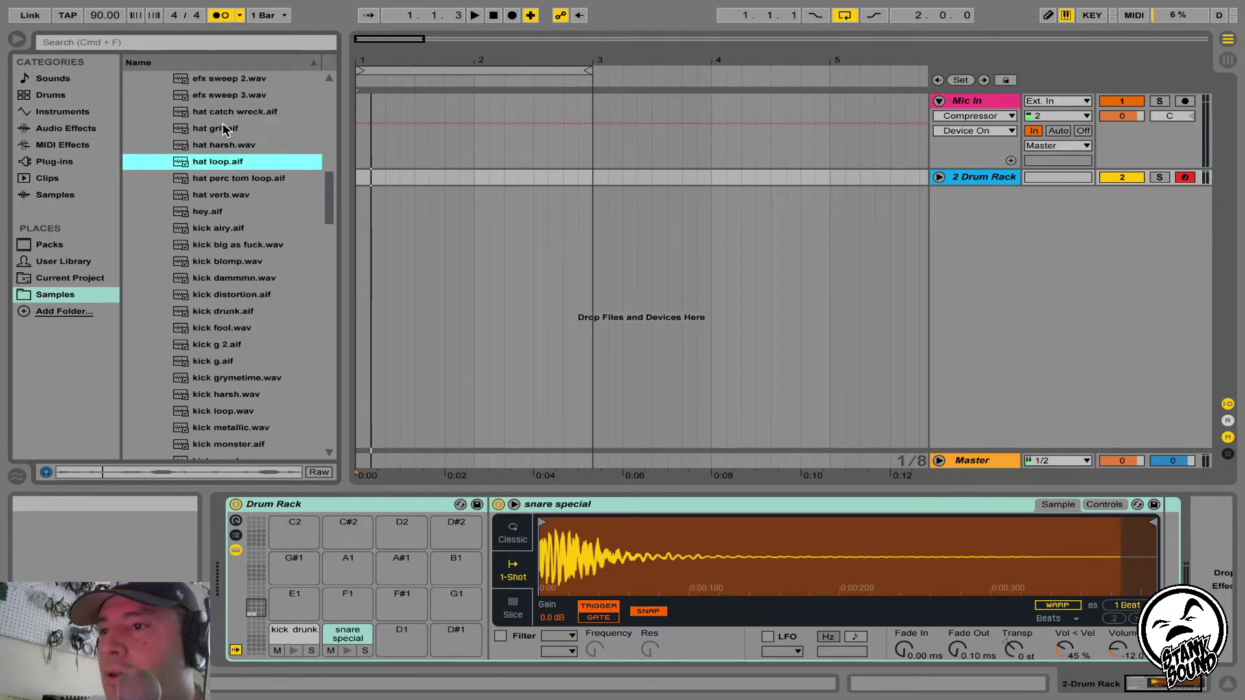
key("Down")
key("Down")
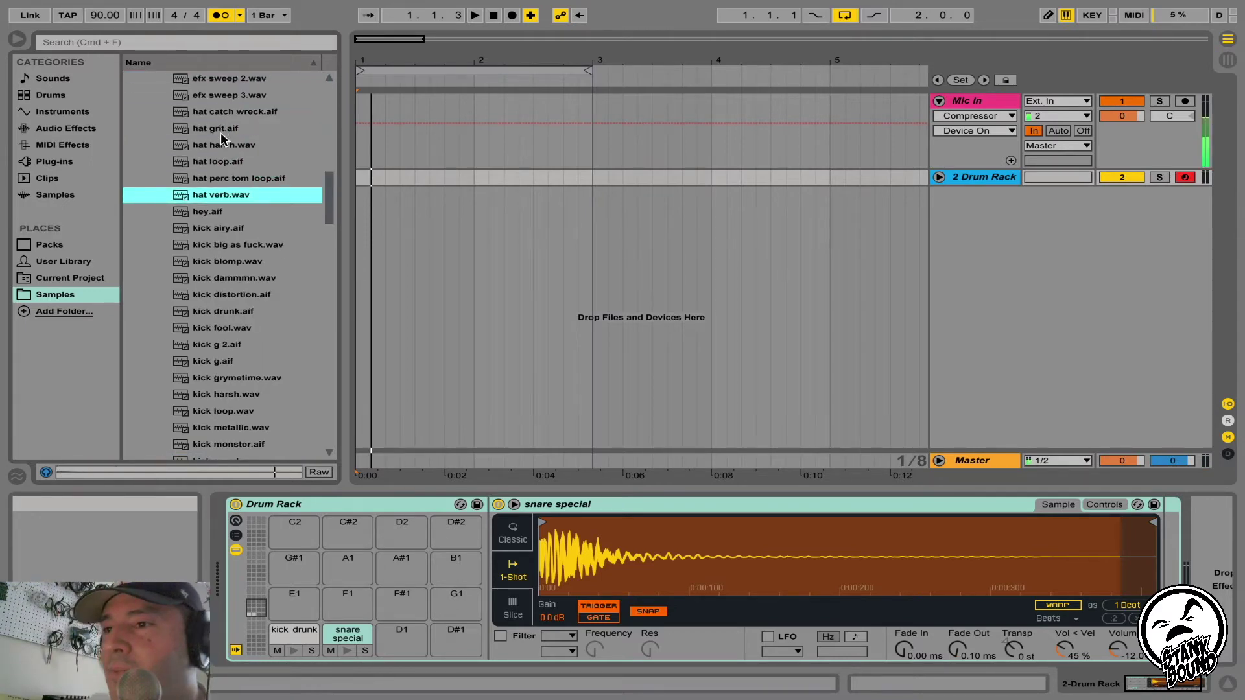
left_click_drag(406, 645, 405, 640)
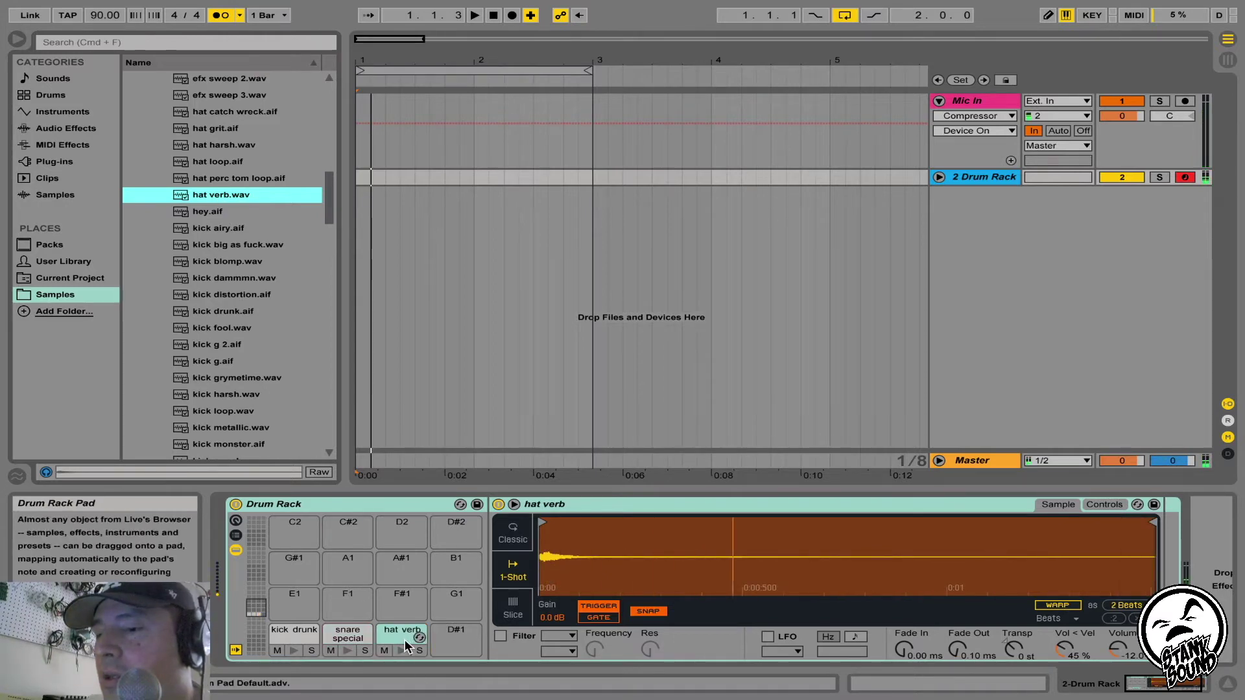
Play the kick, snare and hat pads from the computer keyboard (A, W, S)
key("a")
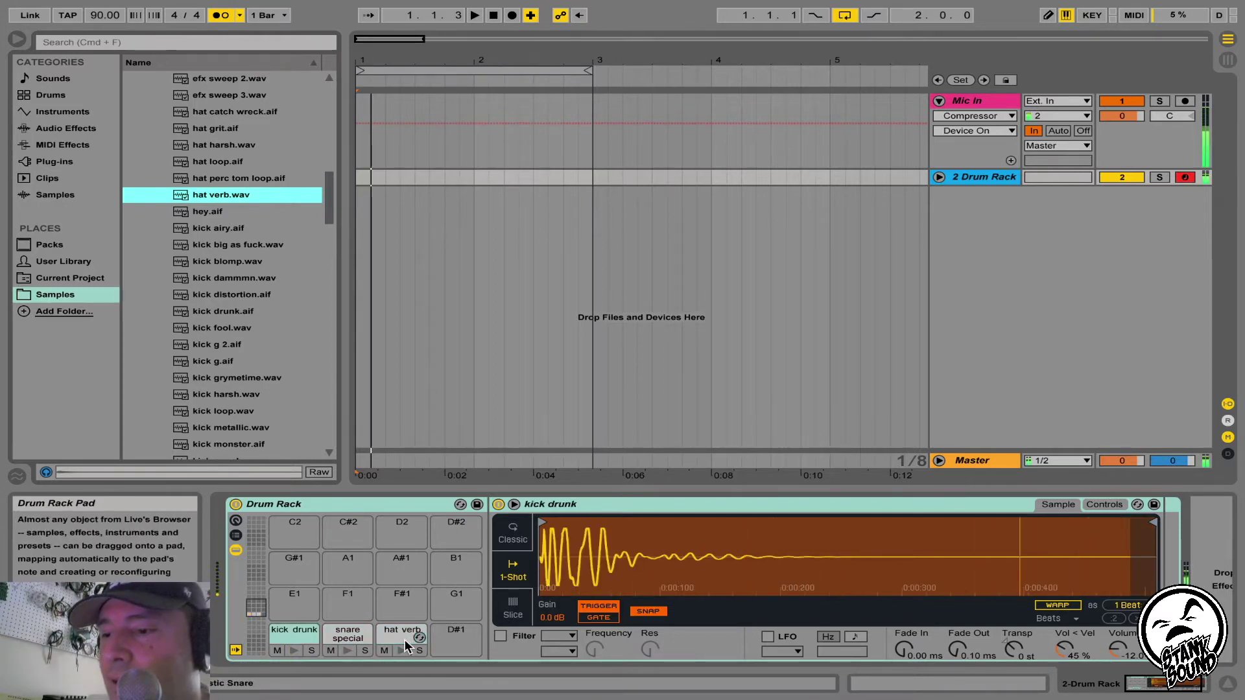
key("w")
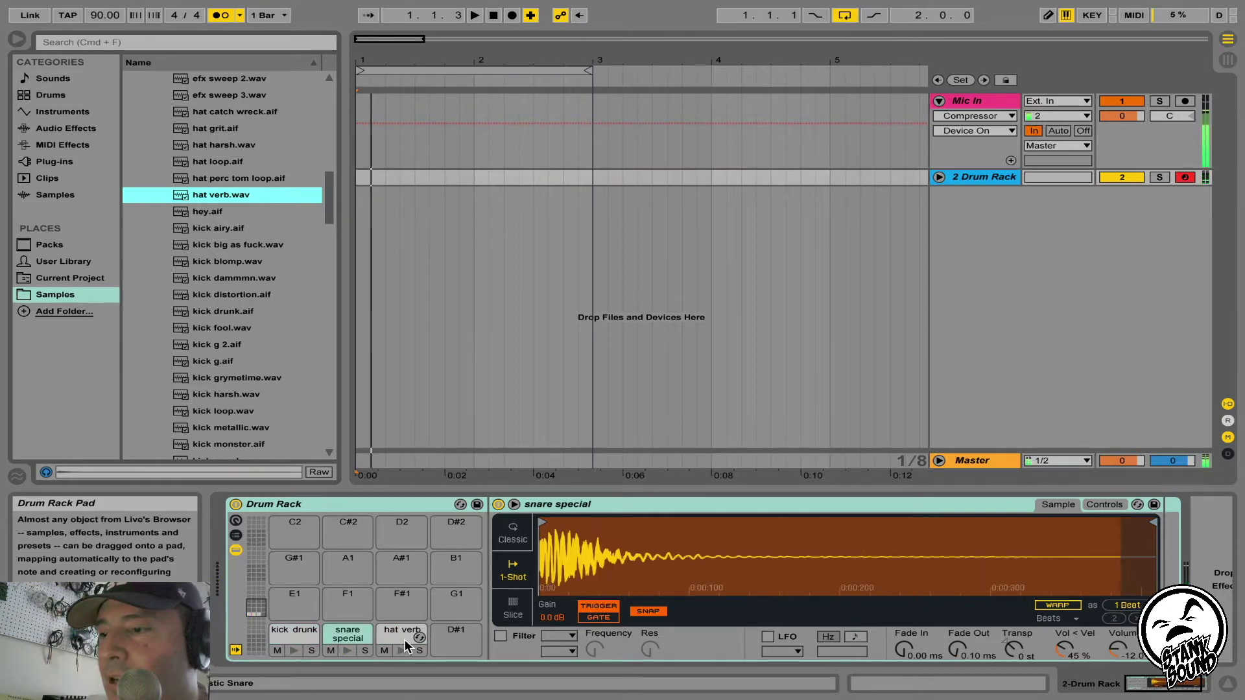
key("s")
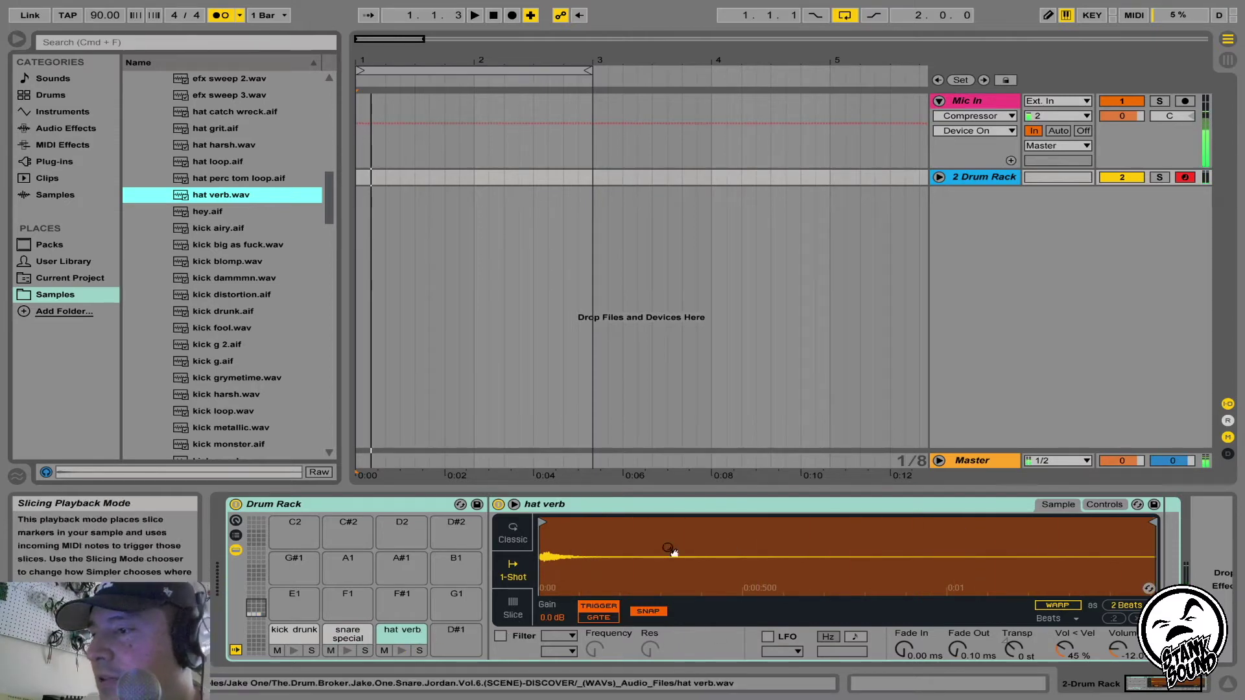
Give hat verb a ~941 ms fade-out and pull in its end marker, then test the pads
left_click_drag(958, 648, 958, 619)
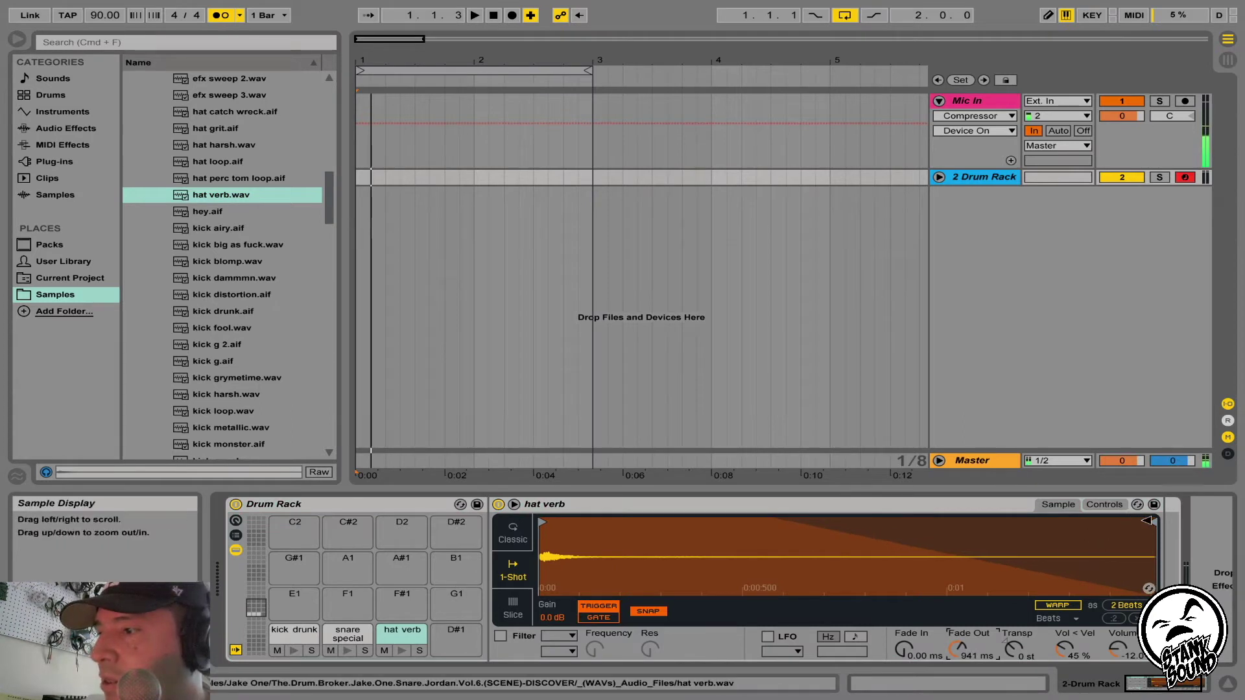
mouse_move(1154, 522)
left_mouse_down()
mouse_move(574, 521)
mouse_move(612, 521)
left_mouse_up()
key("w")
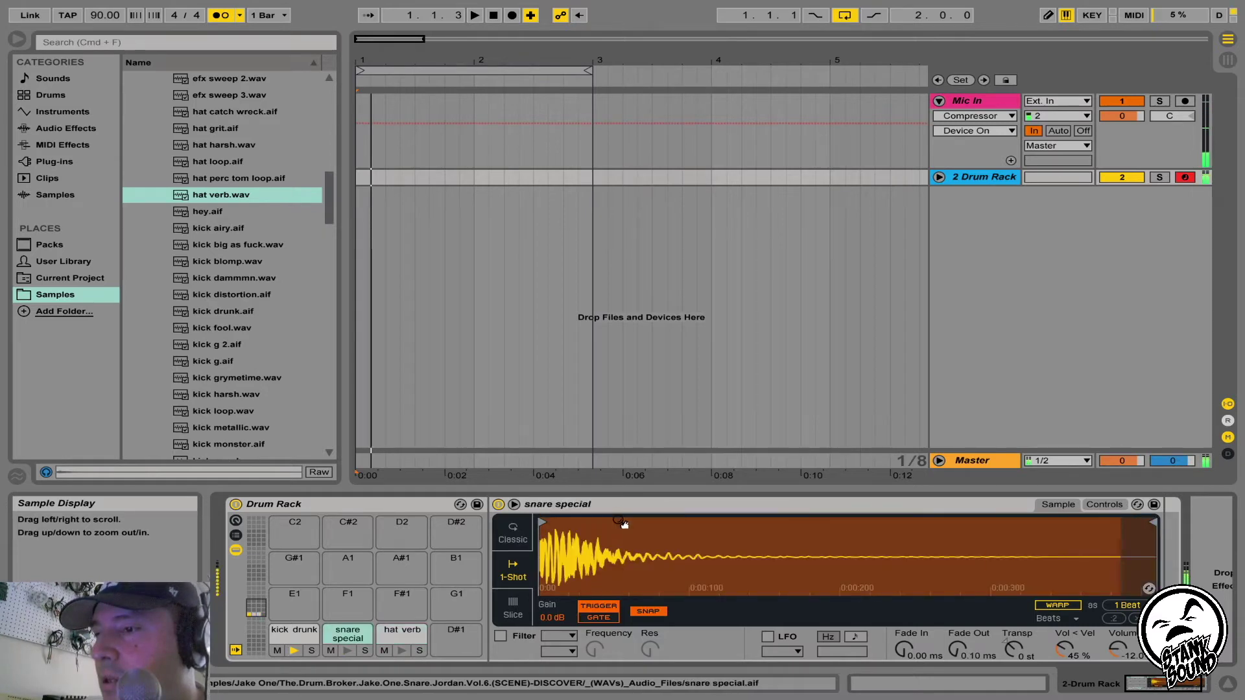
key("a")
key("w")
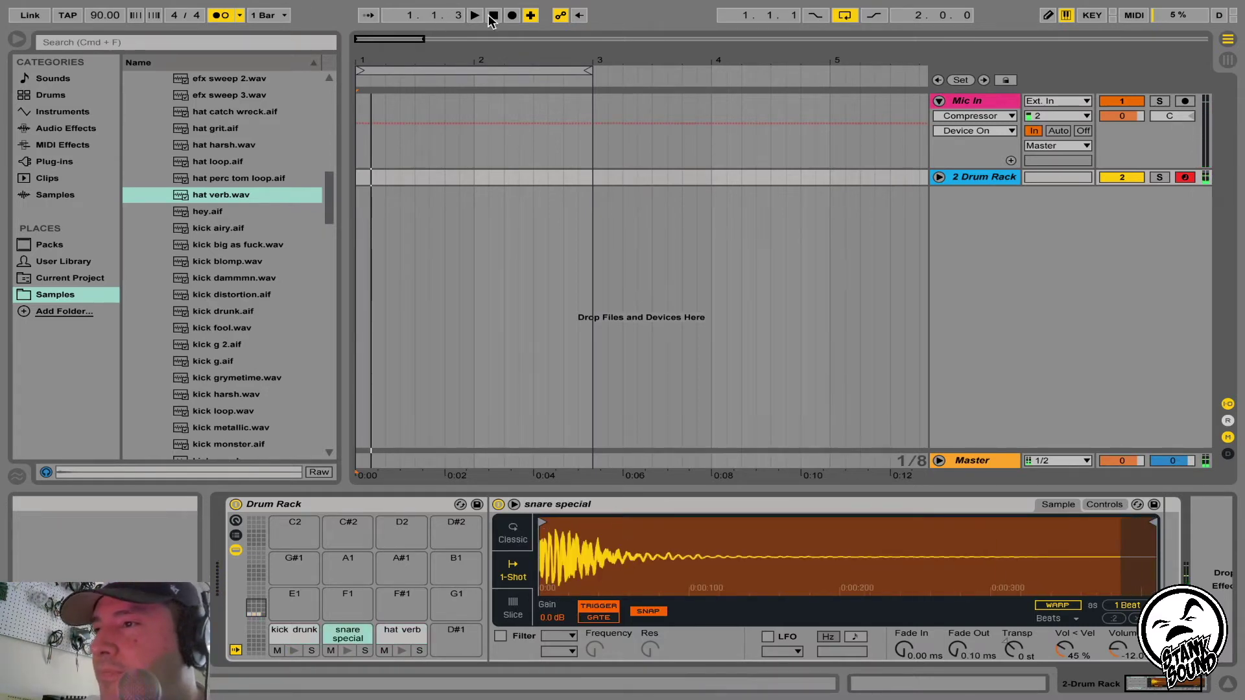
left_click(492, 15)
Set Record Quantization to No Quantization from the Edit menu
mouse_move(335, 6)
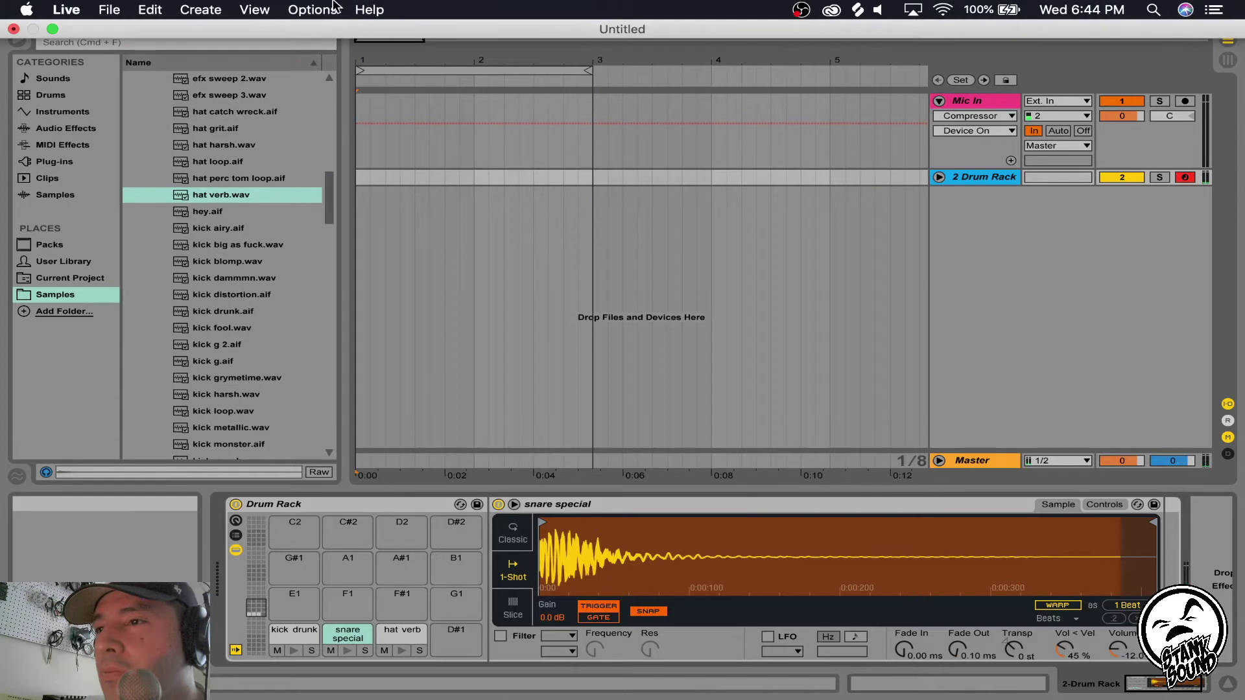
left_click(178, 10)
mouse_move(144, 9)
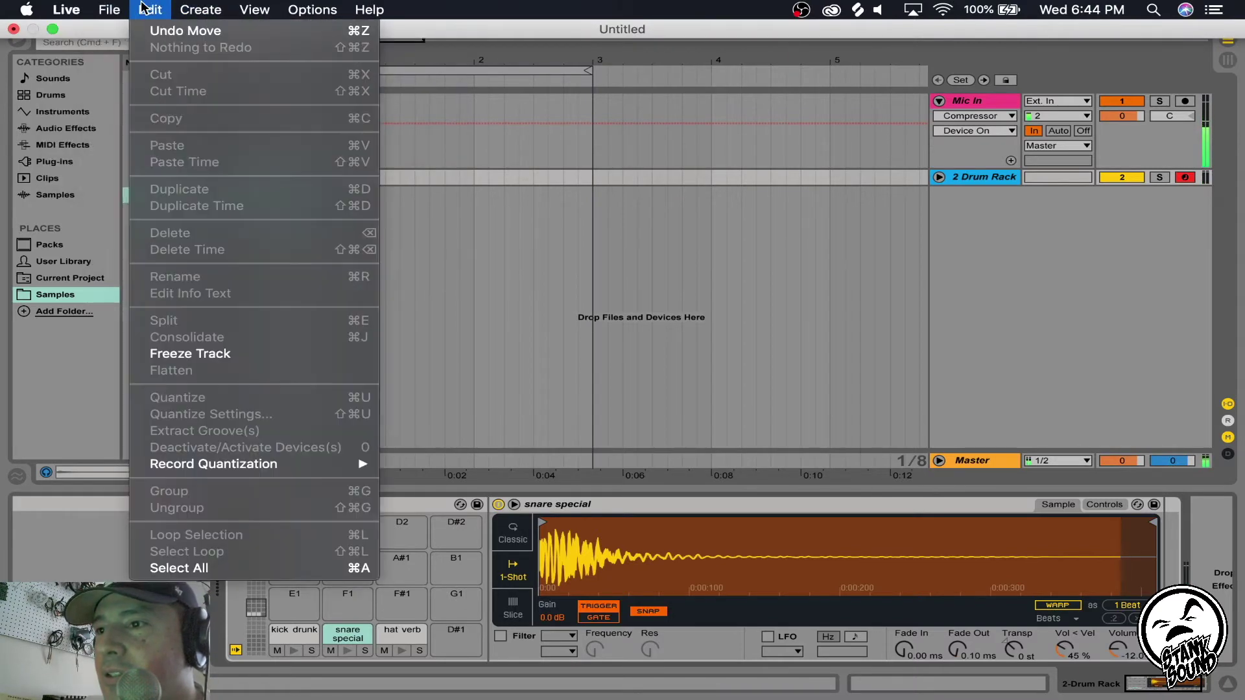
mouse_move(347, 462)
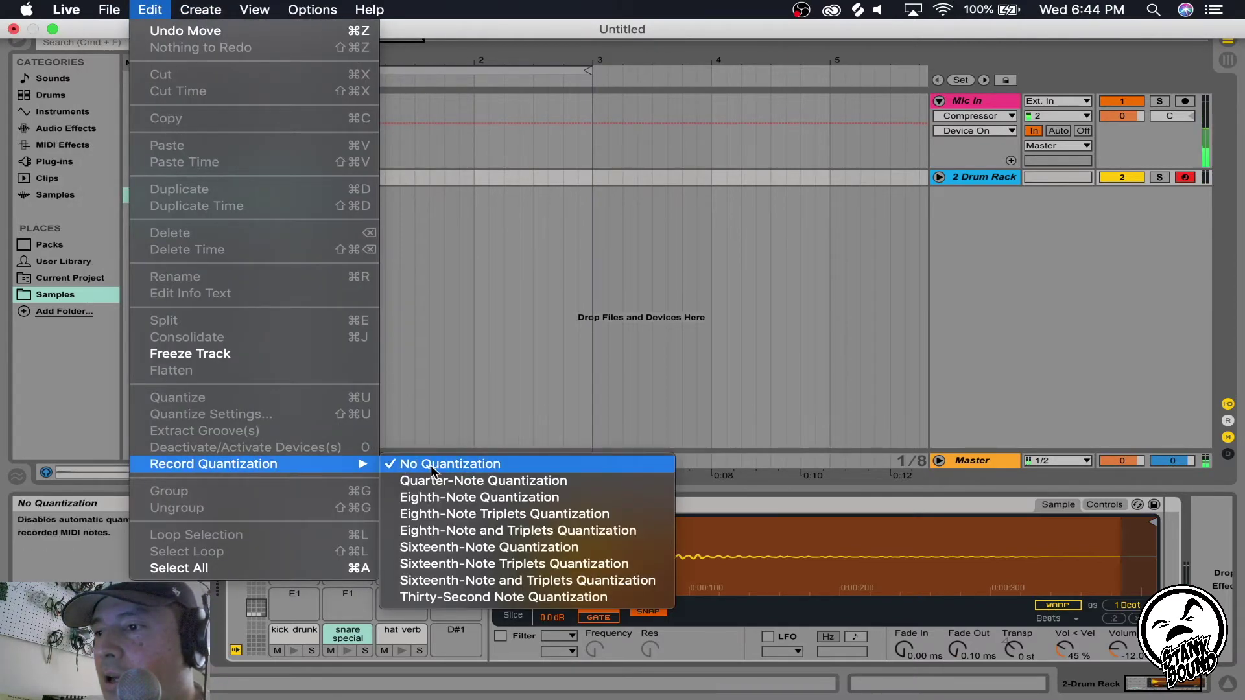
left_click(471, 382)
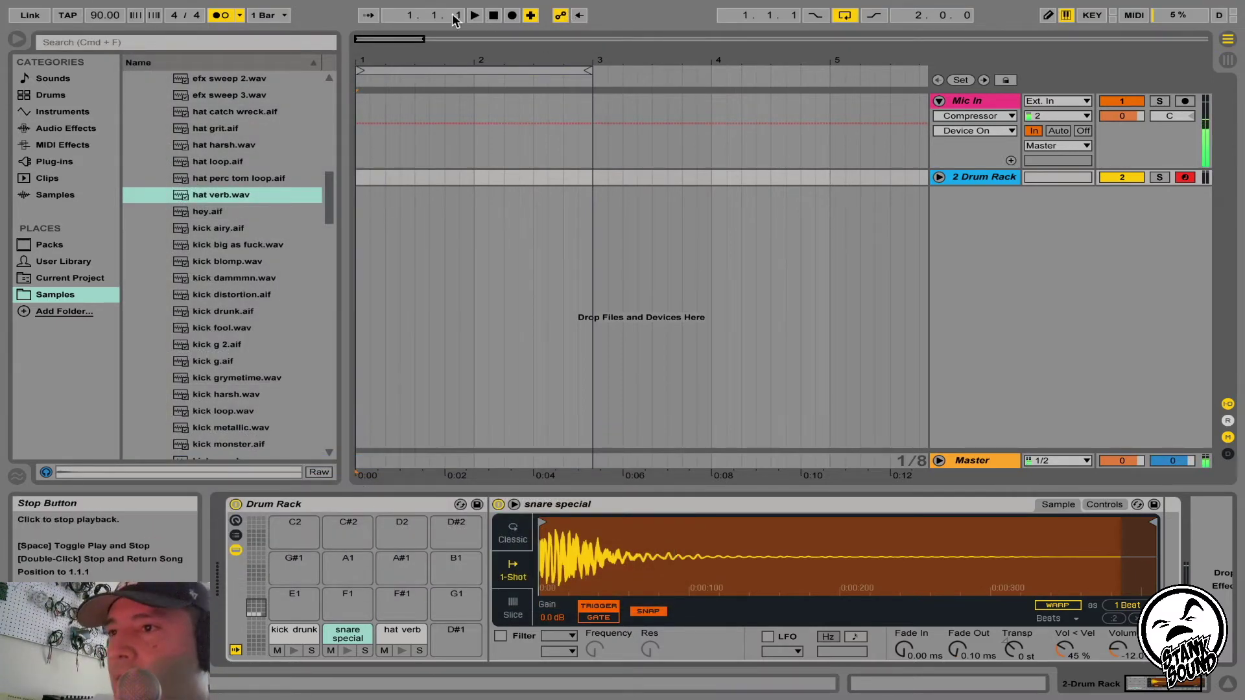
Set a 1-bar count-in, loop bars 1 to 3, and start arrangement recording
left_click(239, 15)
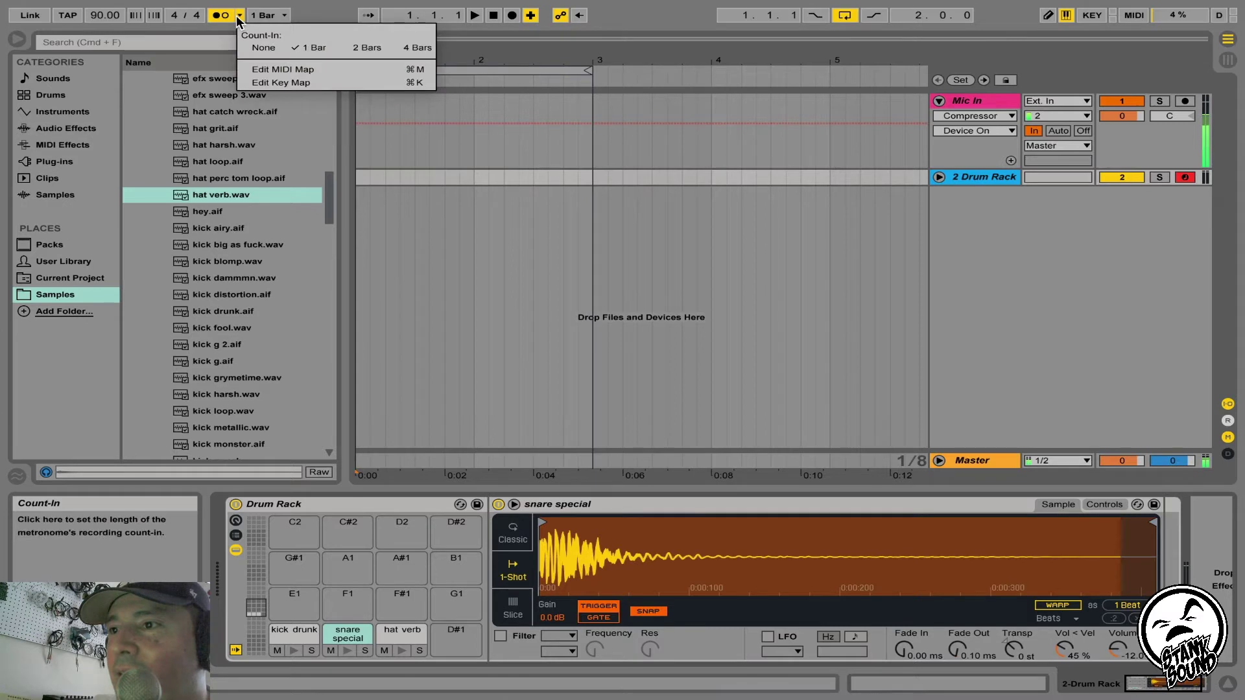
left_click(313, 52)
left_click(847, 19)
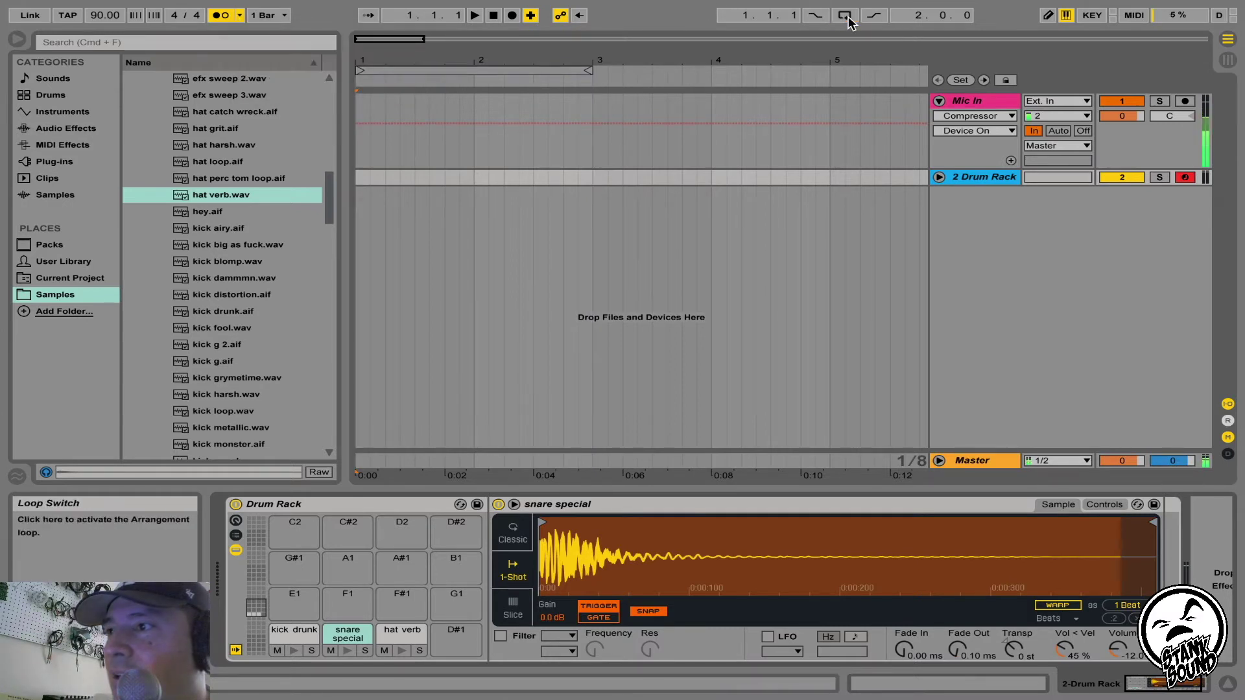
left_click(846, 18)
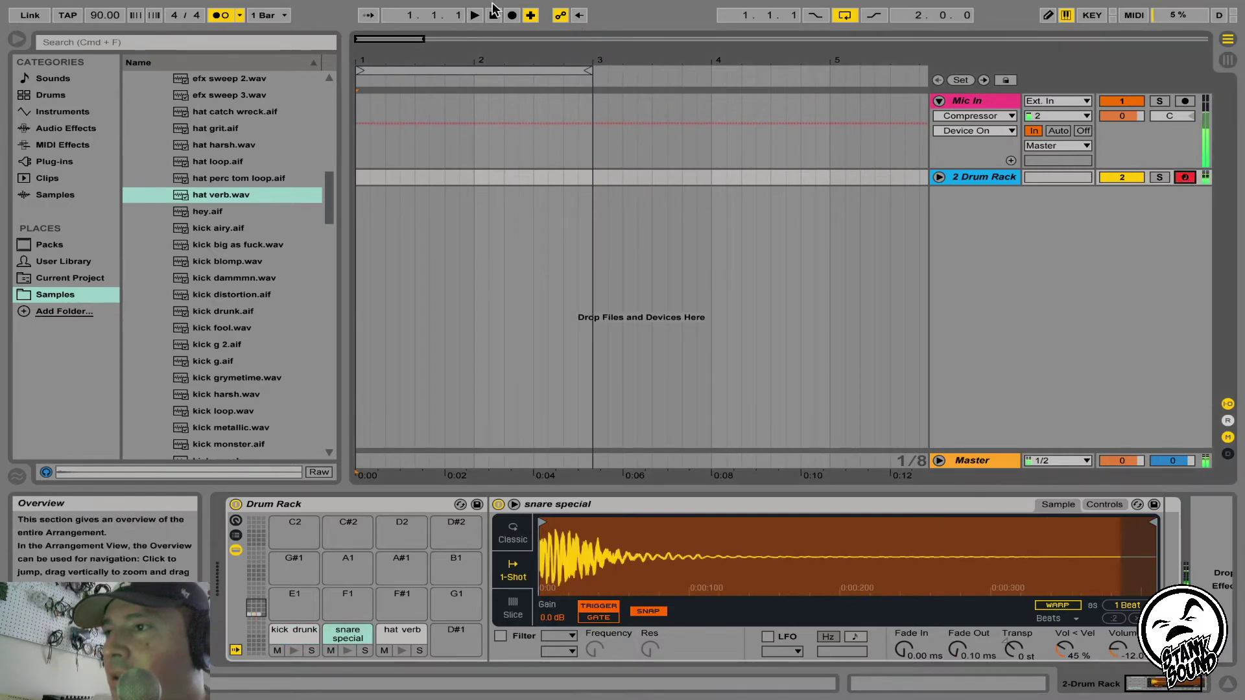
left_click(512, 16)
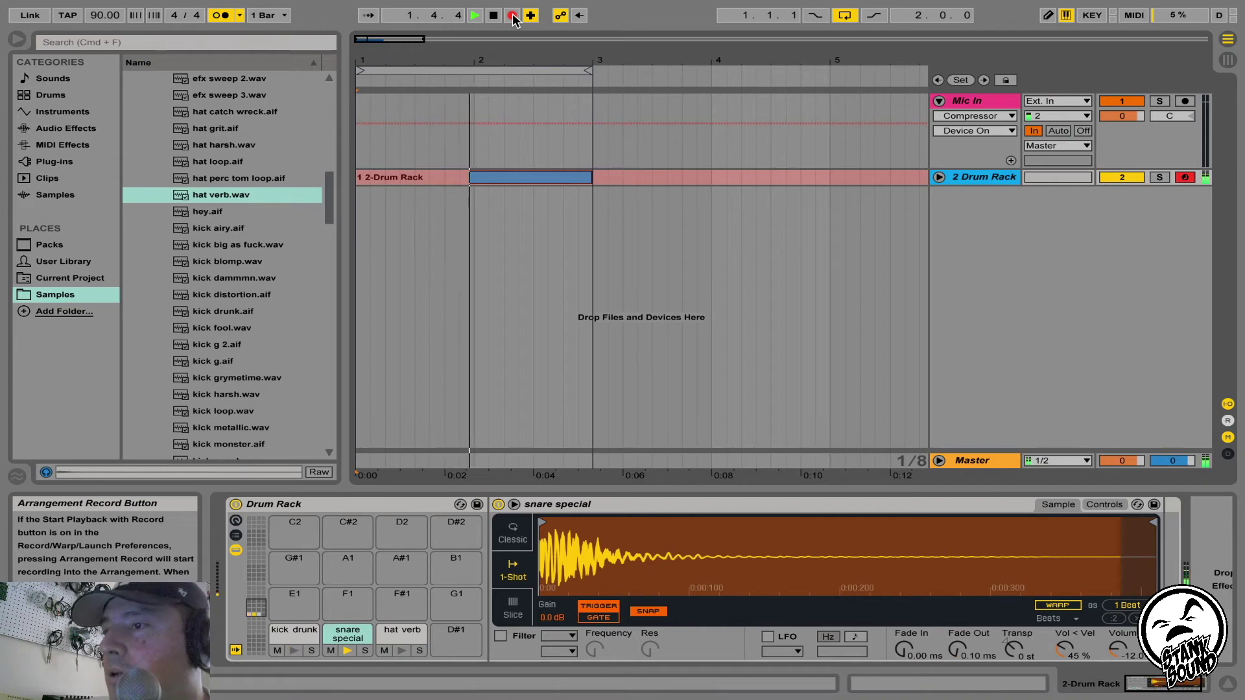
Stop recording and playback, return to the song start, and play the hat verb pad
left_click(512, 16)
key("space")
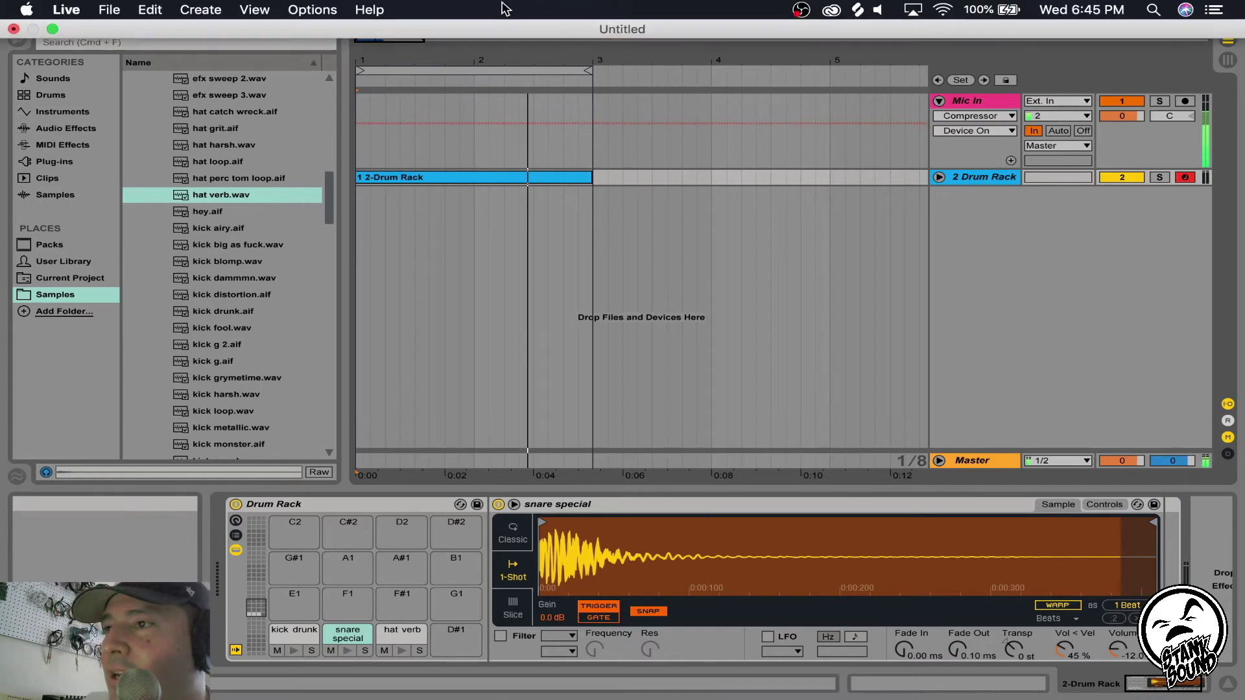
left_click(494, 15)
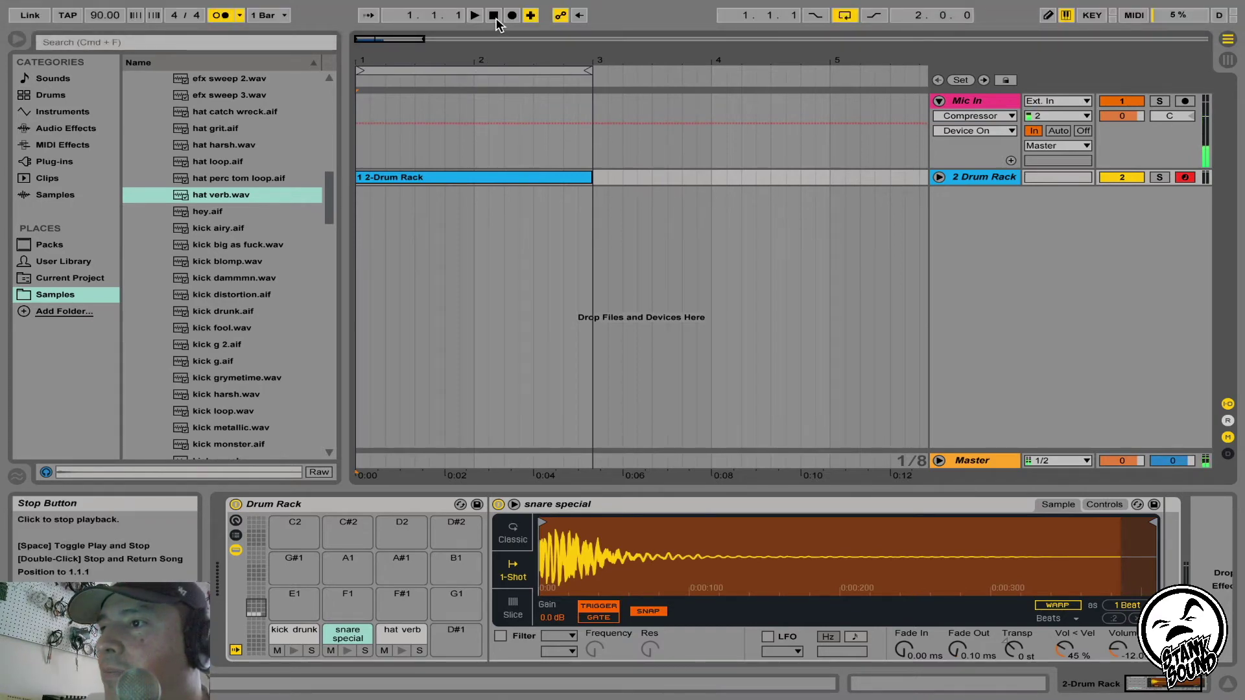
key("s")
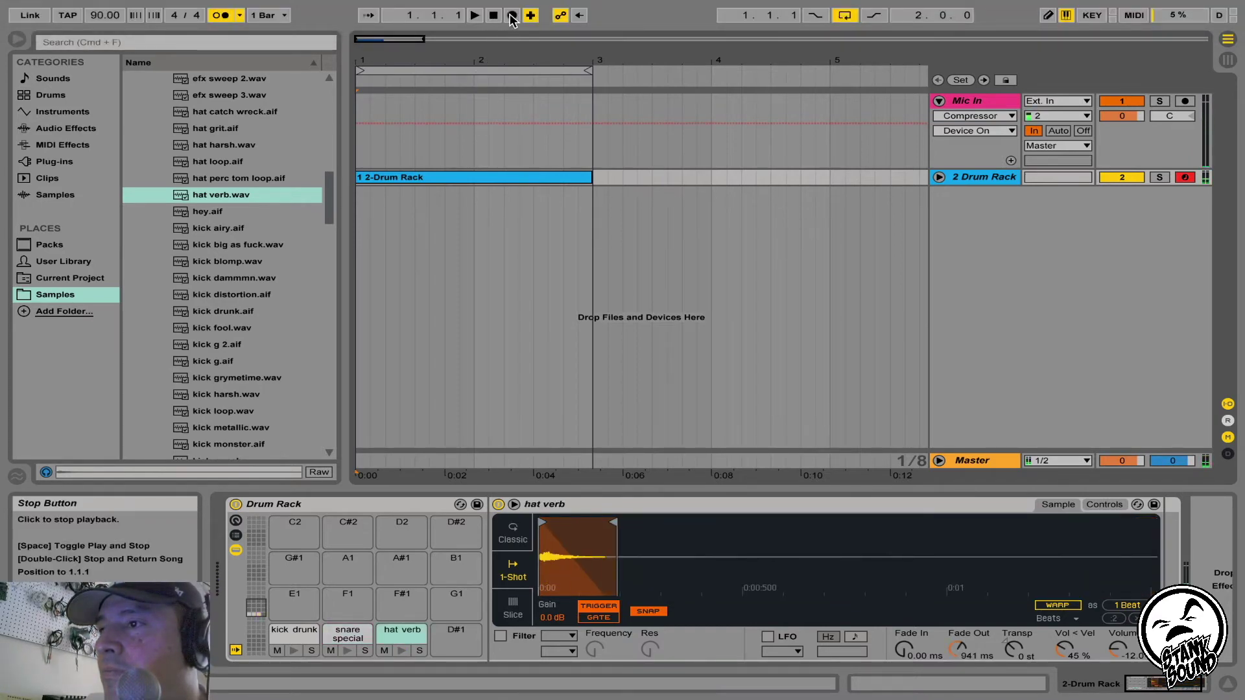
Record another pass playing the kick and hat pads, then stop
left_click(512, 16)
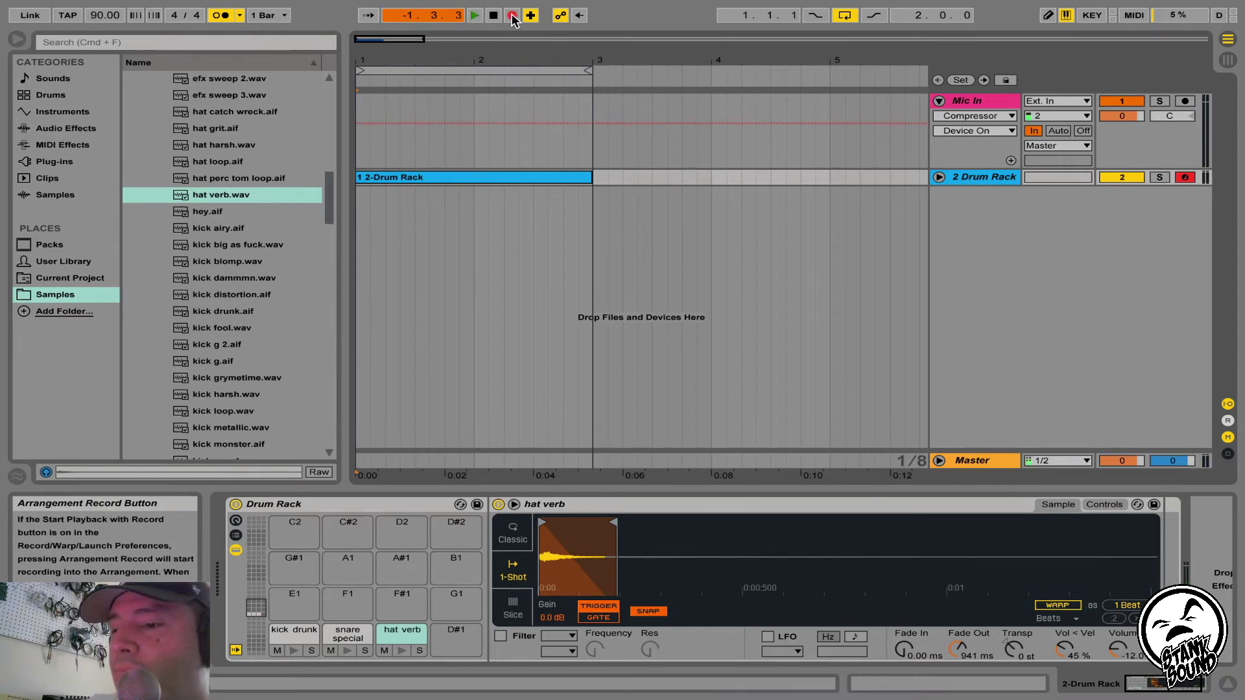
key("a")
key("s")
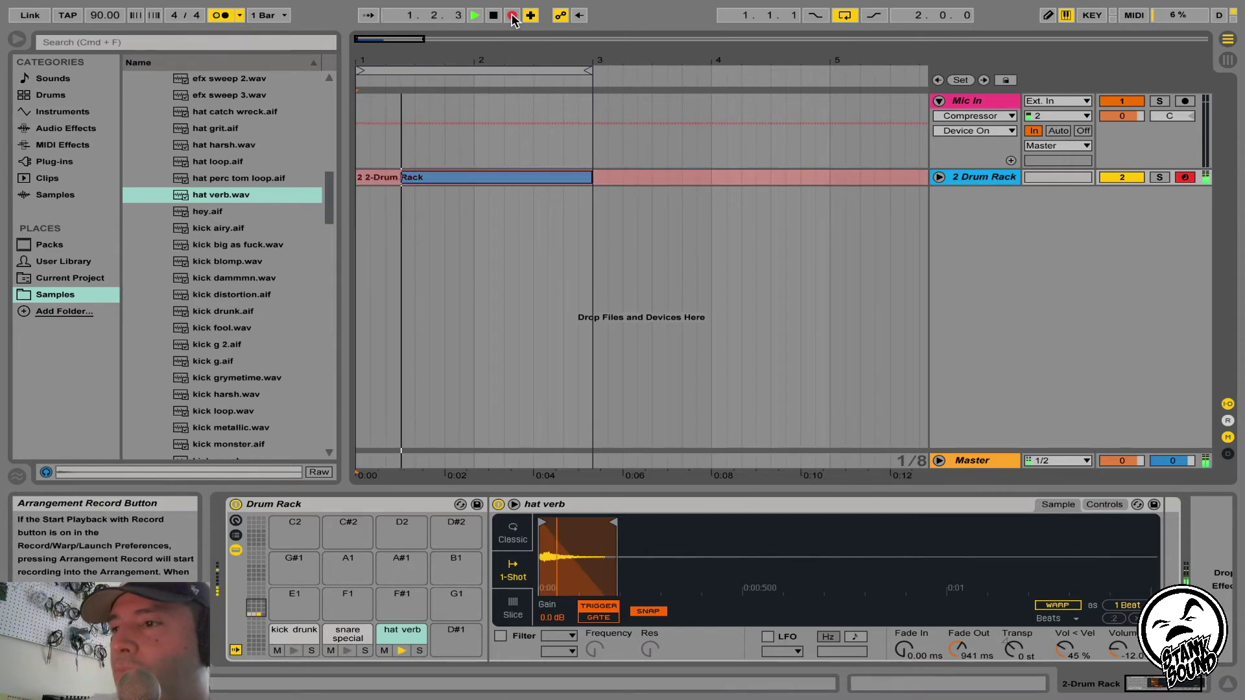
key("space")
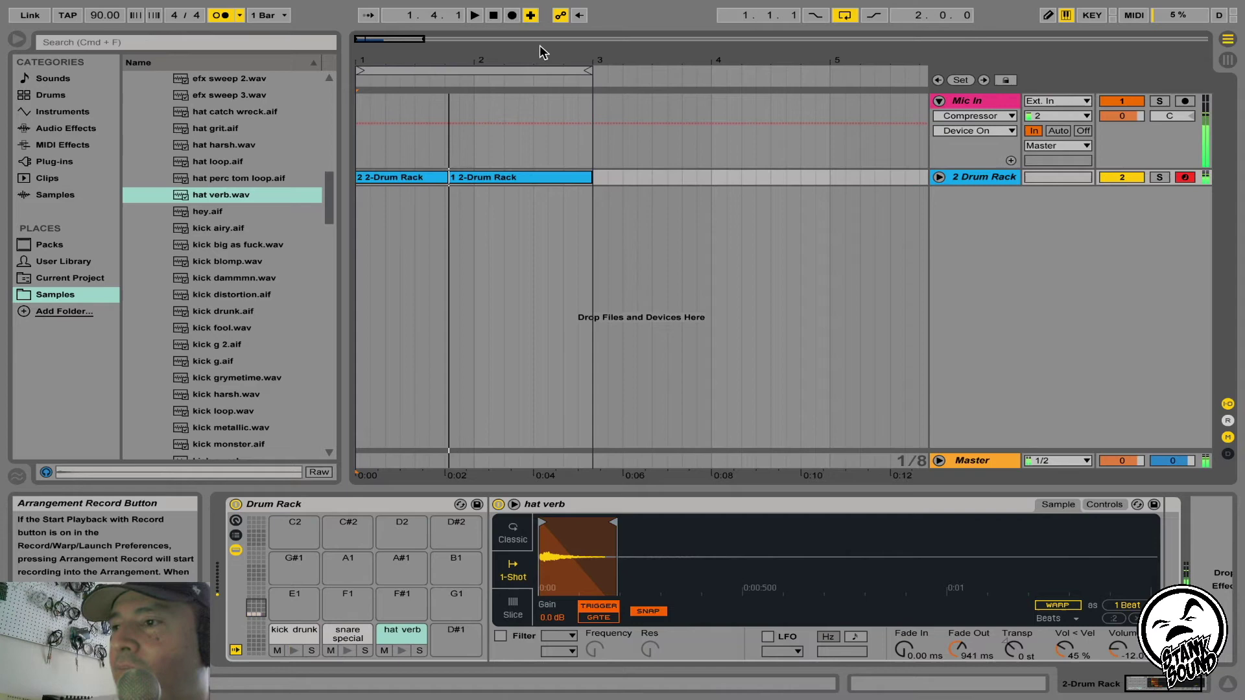
Open the recorded clip in the MIDI Note Editor and stop playback
left_click(495, 180)
double_click(494, 180)
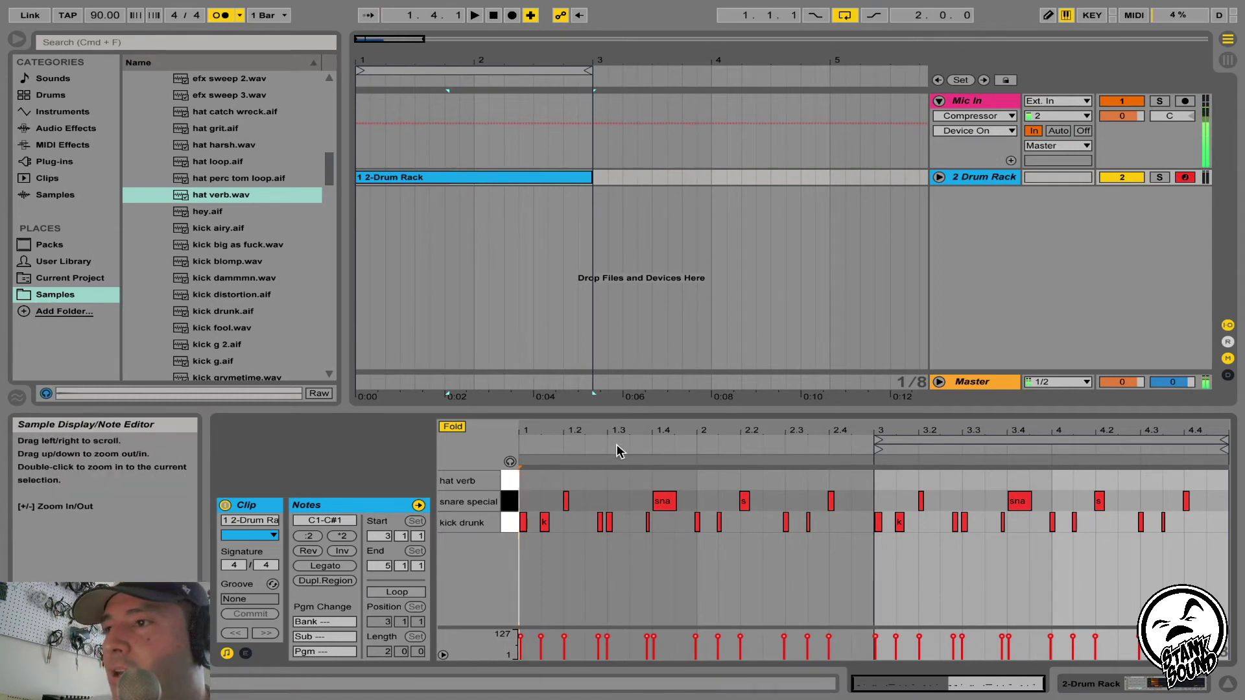
left_click(493, 15)
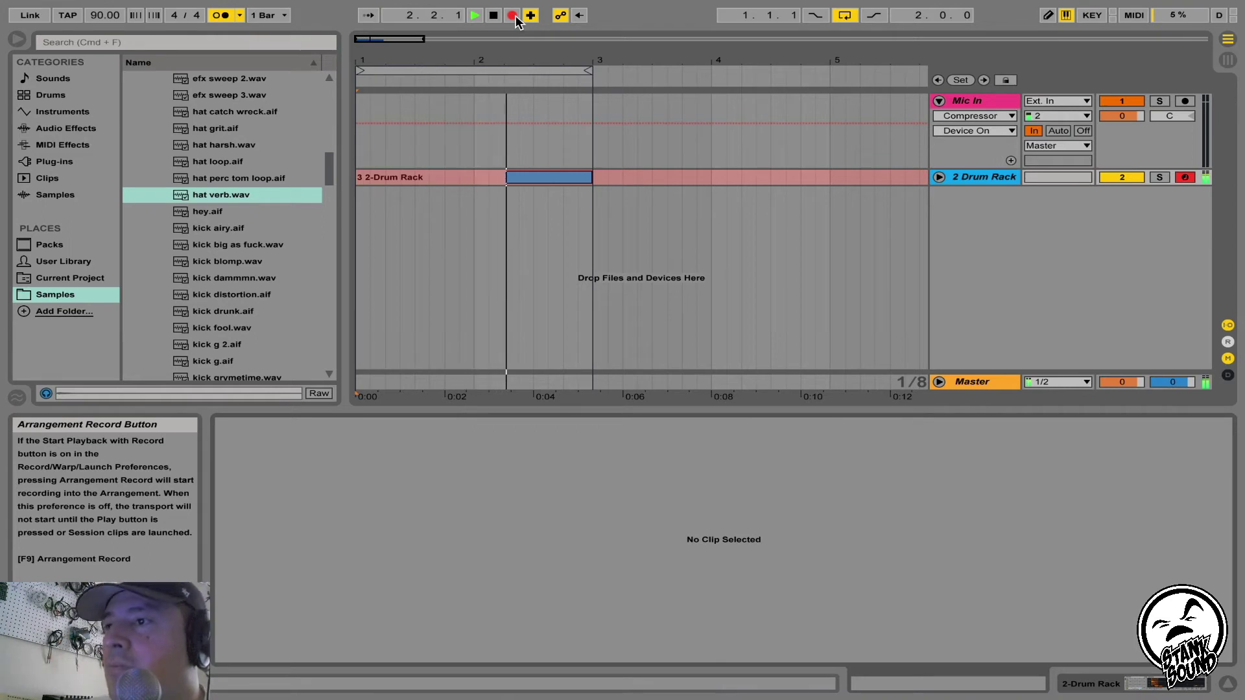
Stop recording and playback, then unfold the Drum Rack track to show its notes
left_click(514, 16)
left_click(493, 16)
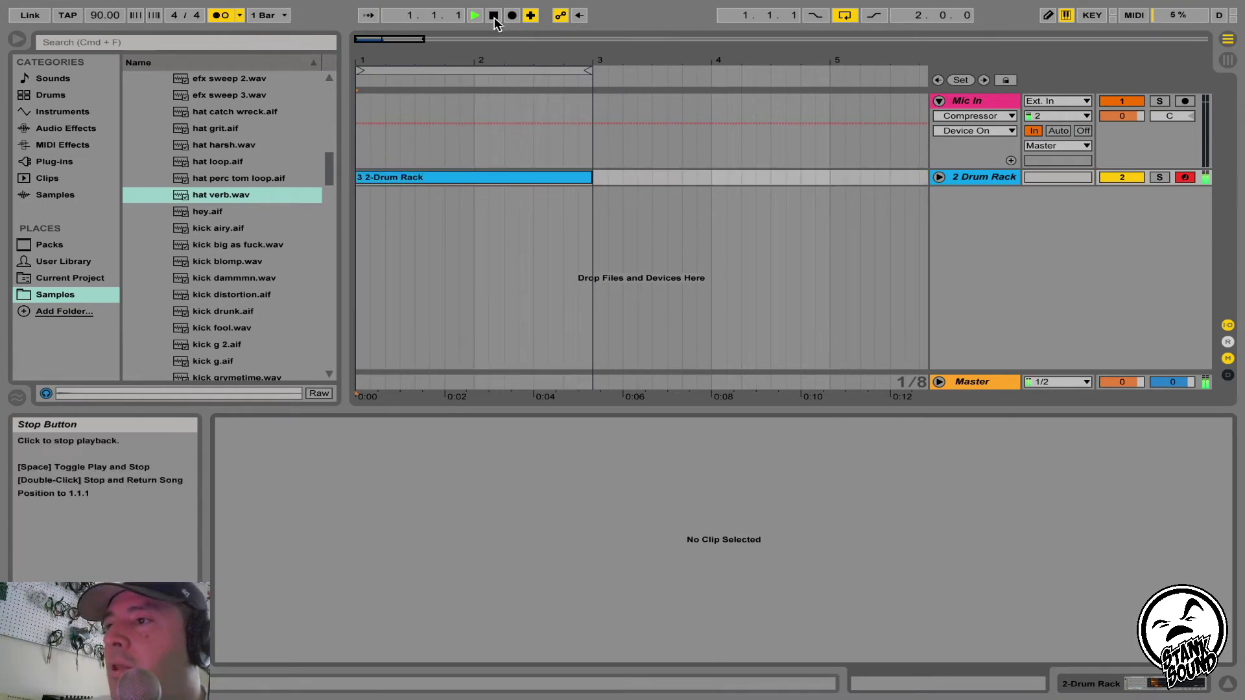
left_click(939, 177)
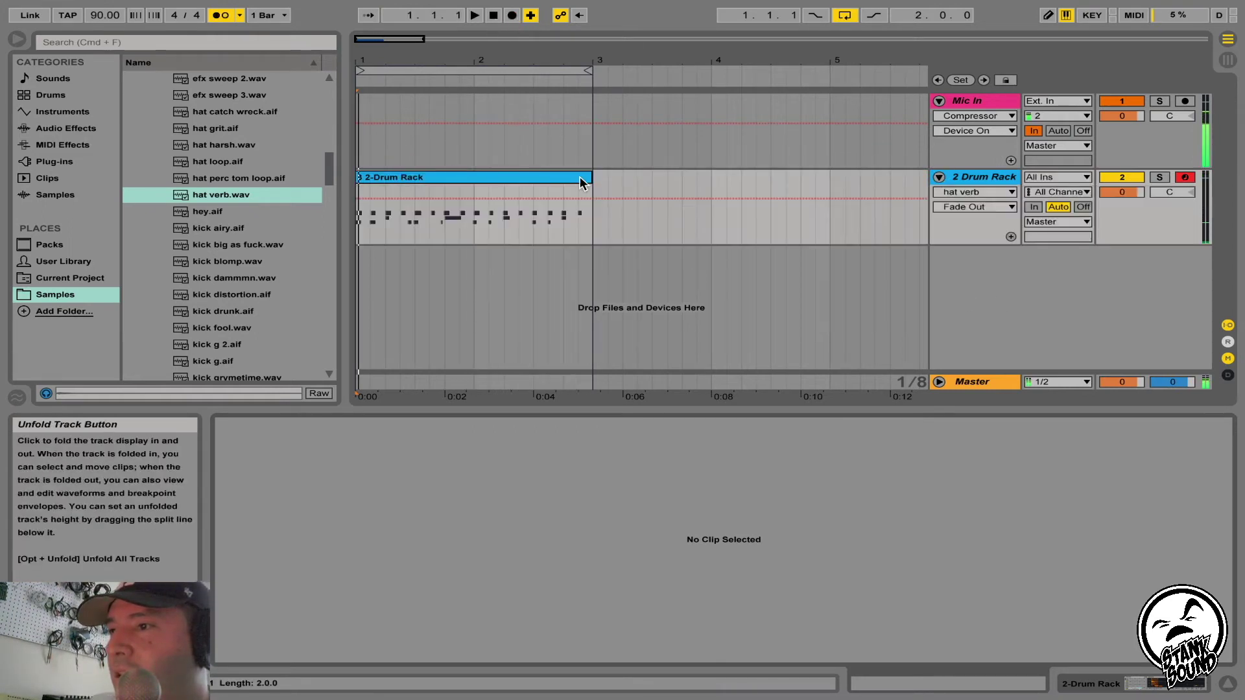
Open the 3 2-Drum Rack clip's notes, zoom into bar 2, and reselect the clip
left_click(543, 179)
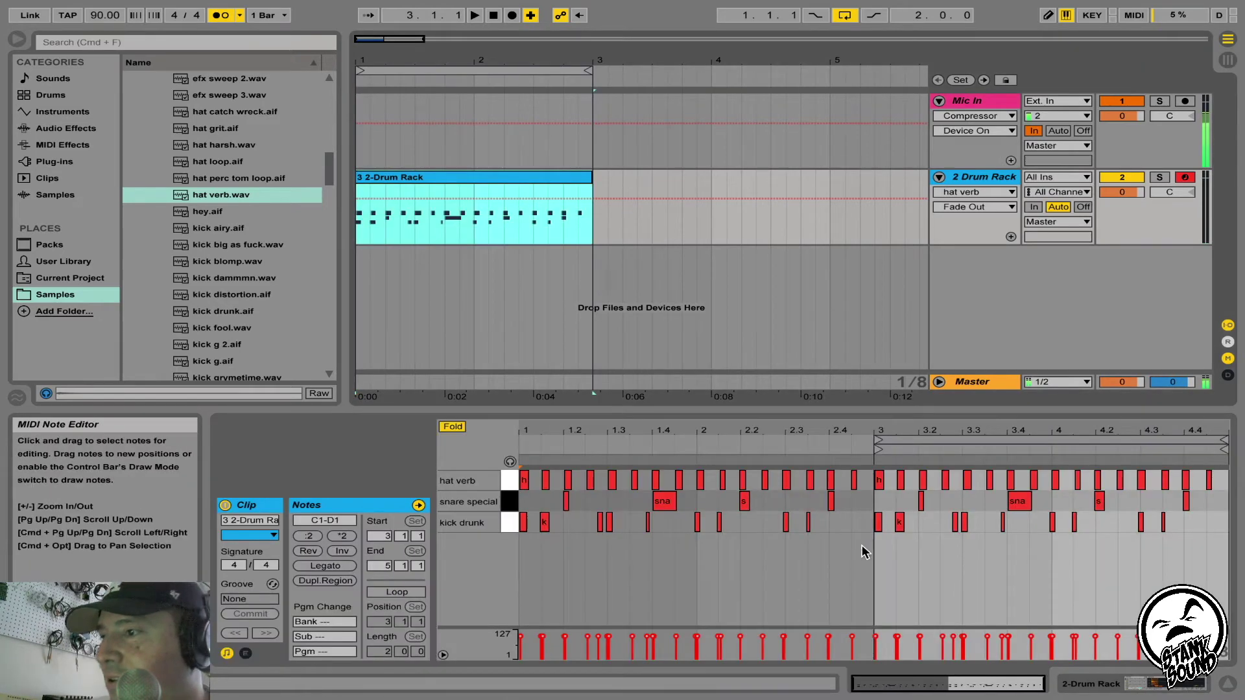
left_click_drag(1033, 431, 999, 450)
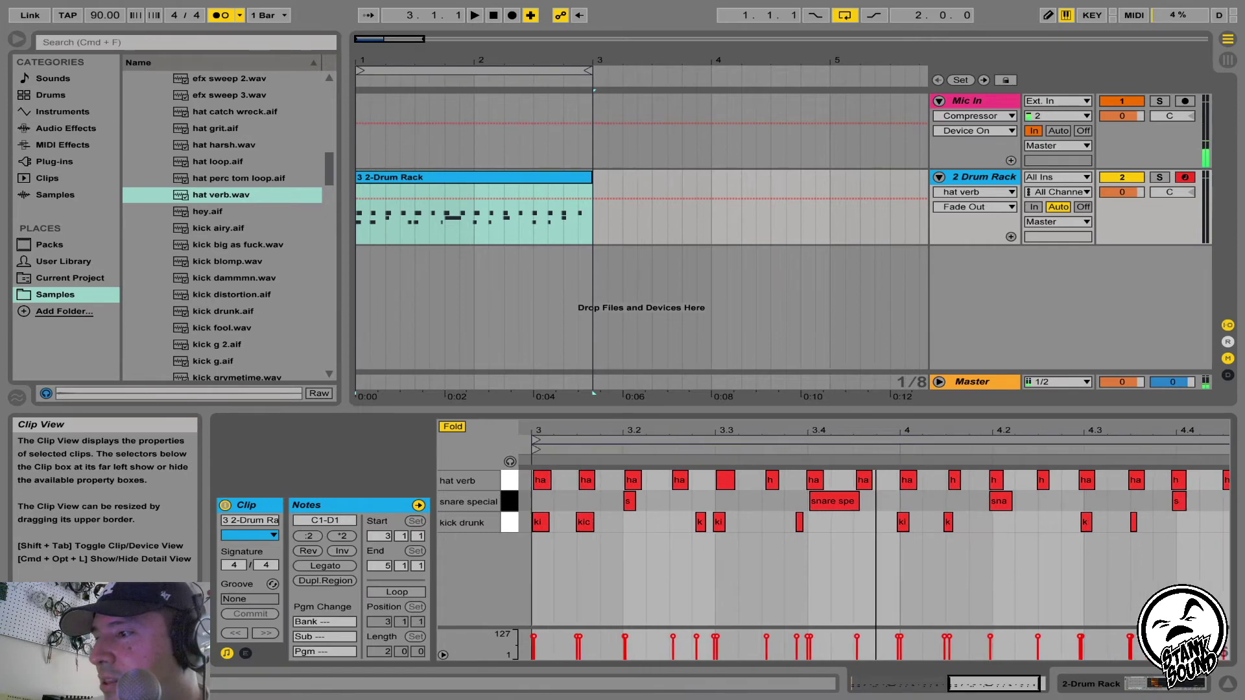
left_click(446, 176)
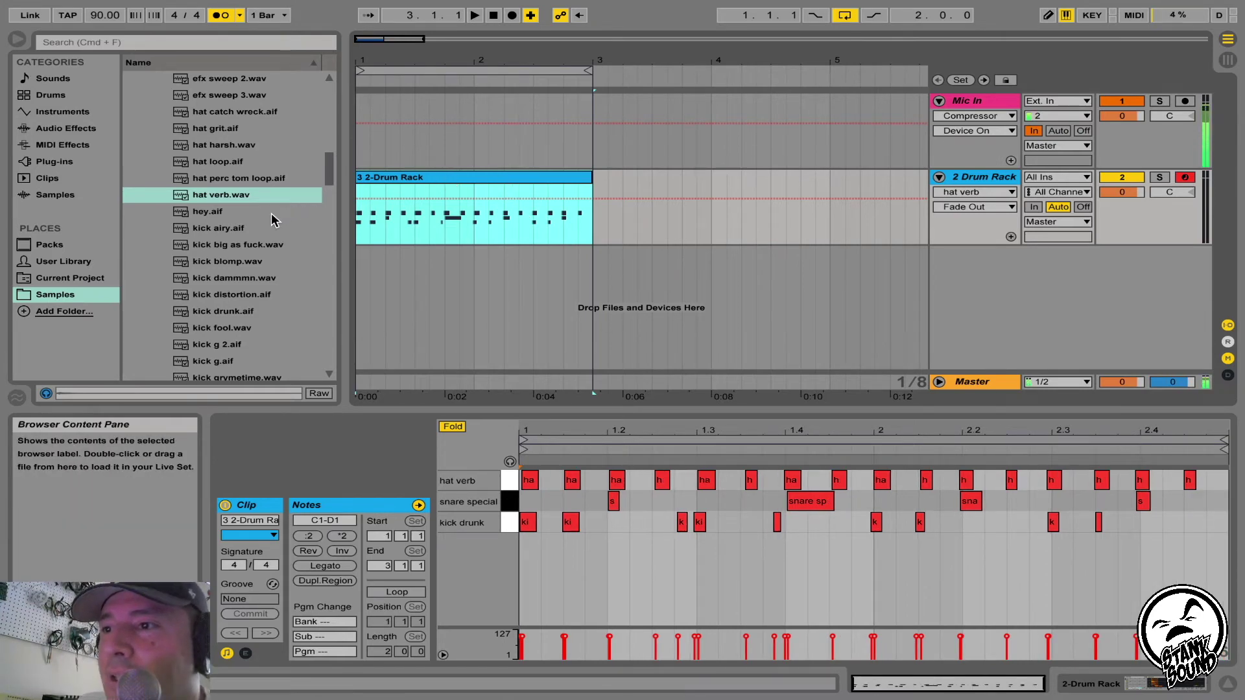
scroll(273, 221, "down", 10)
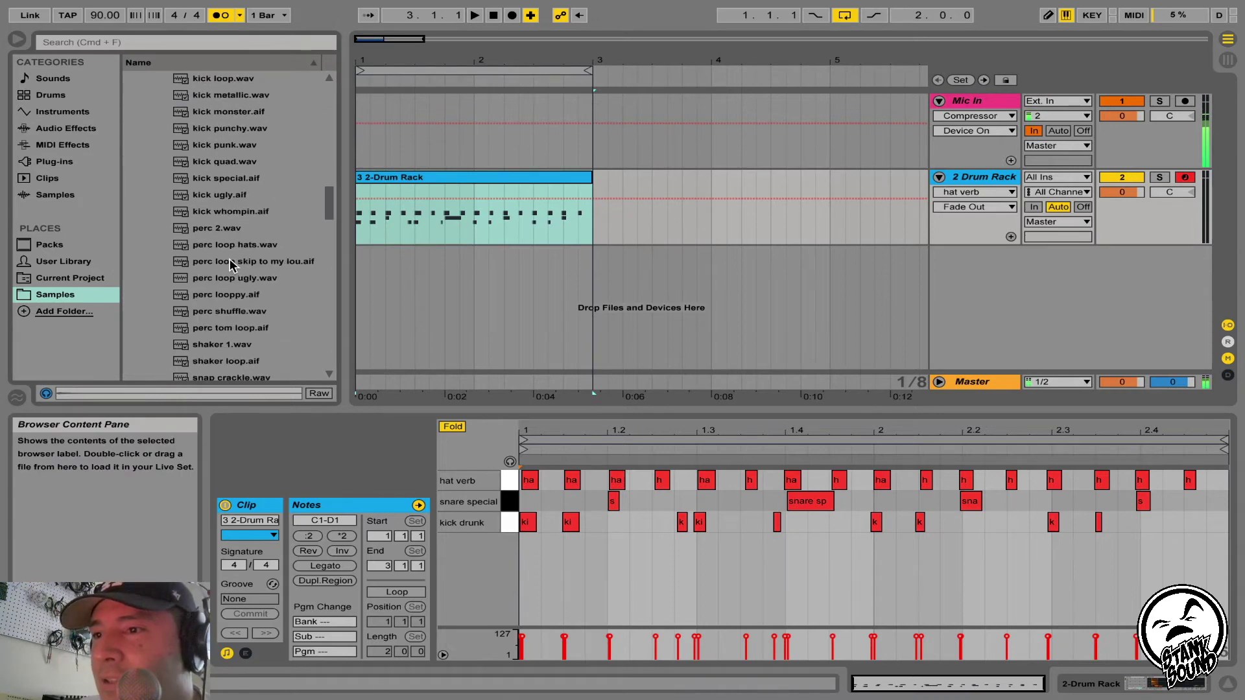
Audition the perc loopy, snap crackle and shaker loop samples
scroll(230, 265, "down", 2)
left_click(230, 260)
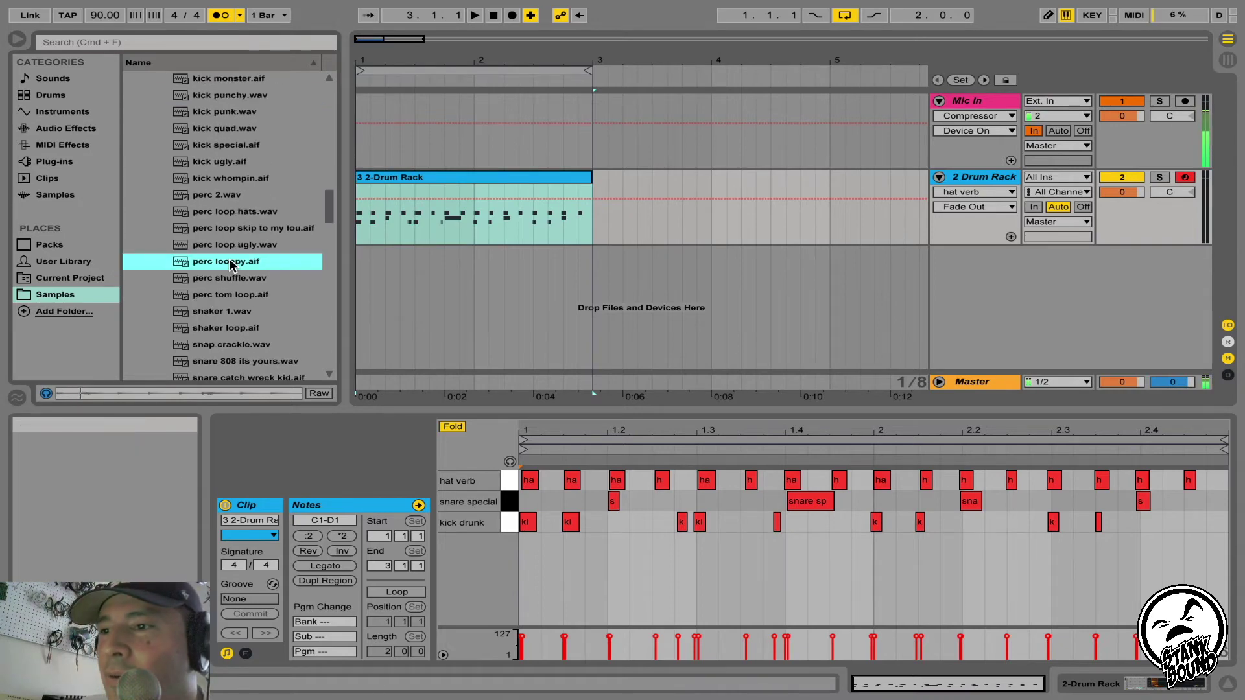
key("Up")
key("Up")
key("Up")
key("Up")
key("Up")
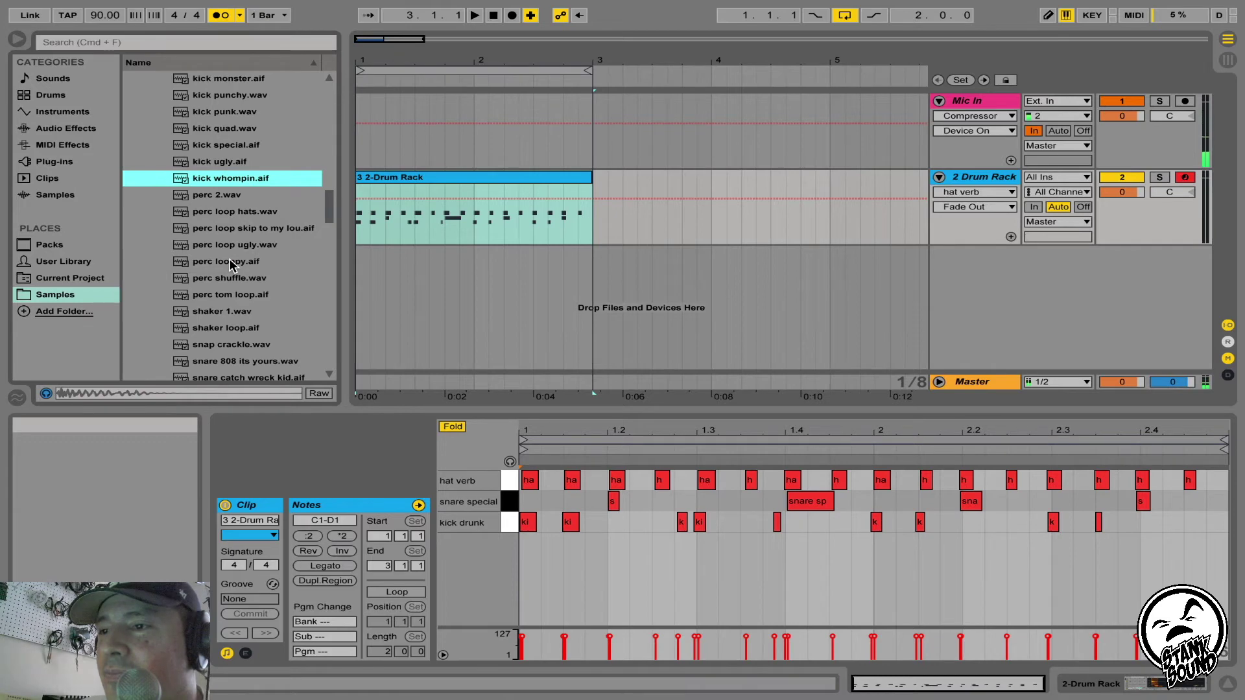
scroll(230, 263, "down", 6)
left_click(229, 261)
key("Up")
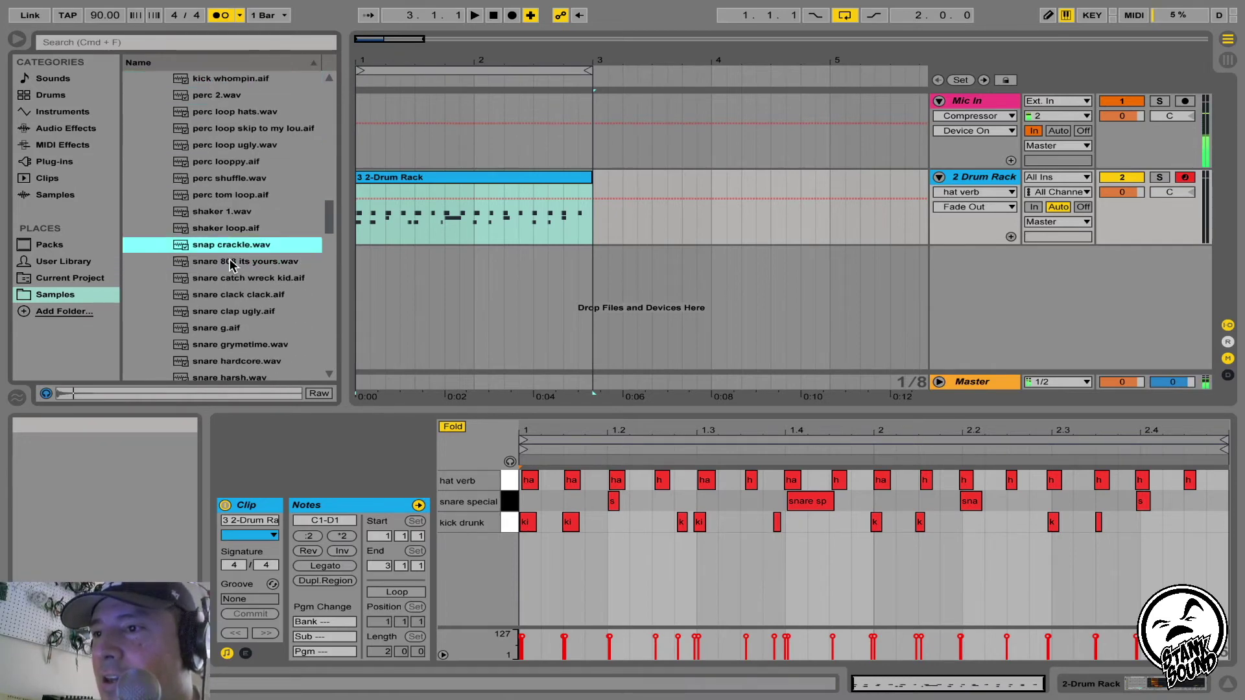
key("Up")
Step through the snare samples, settling on snare clack clack, and show the Drum Rack device
key("Down")
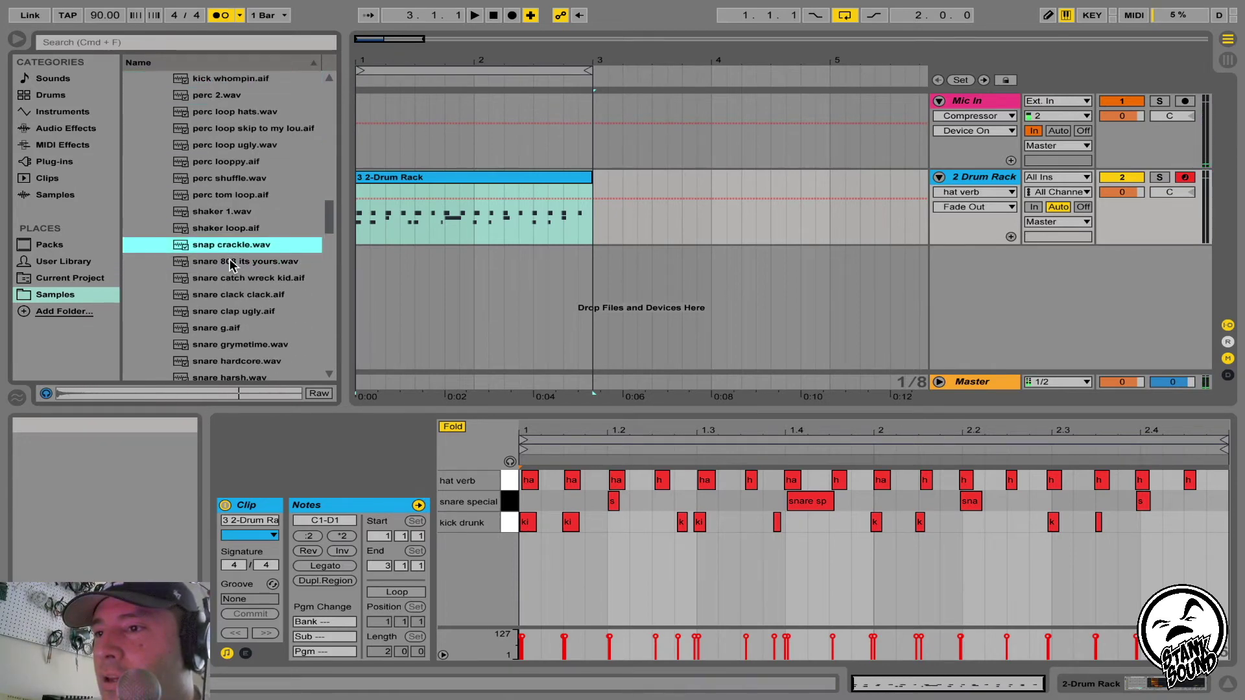
key("Down")
key("Down")
key("Down")
key("Down")
key("Down")
key("Down")
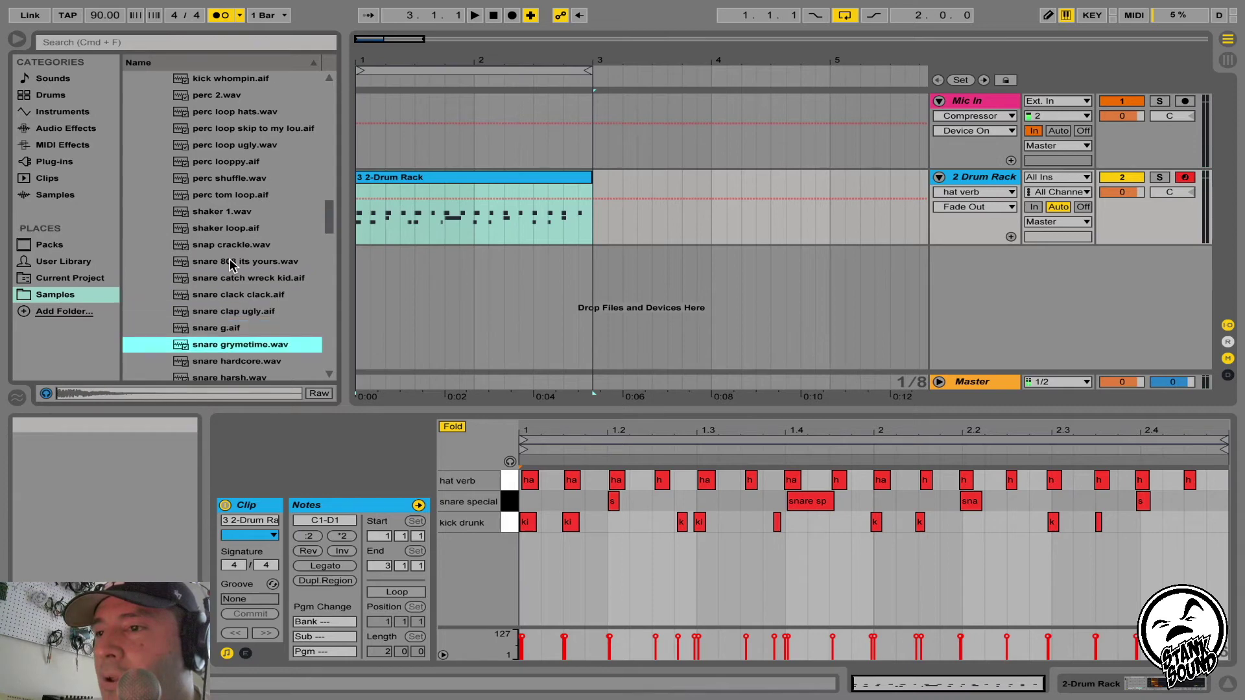
key("Down")
key("Down")
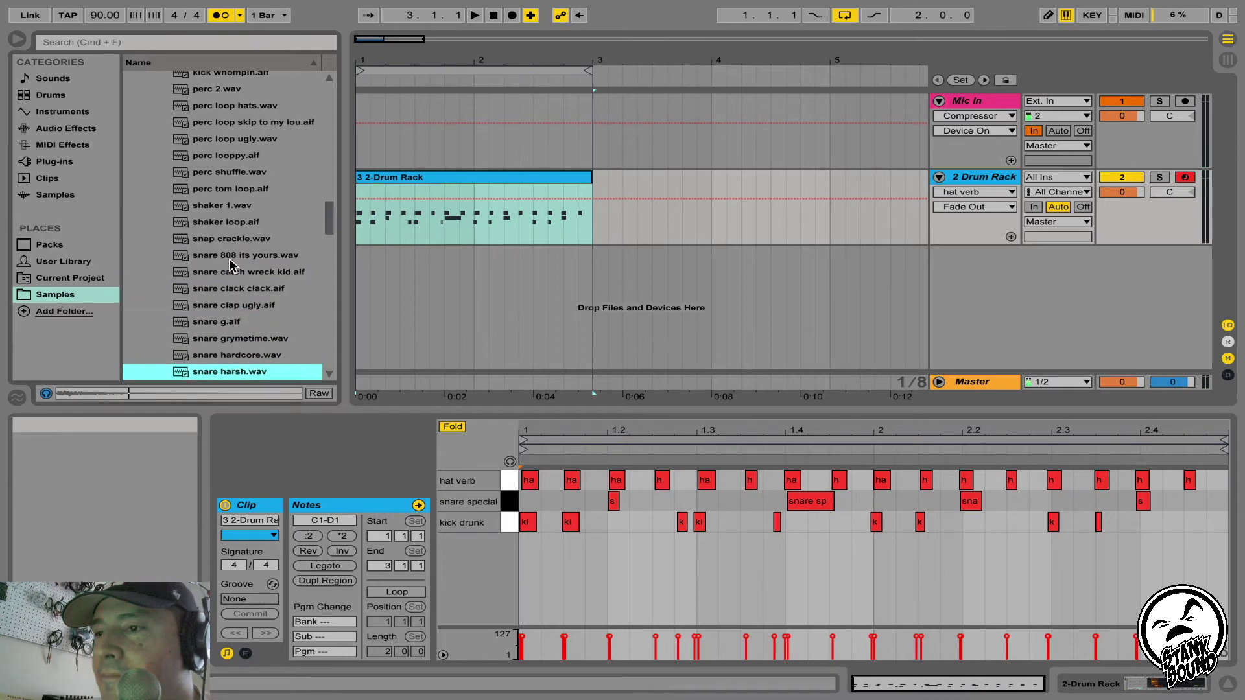
key("Up")
key("Up")
key("Up")
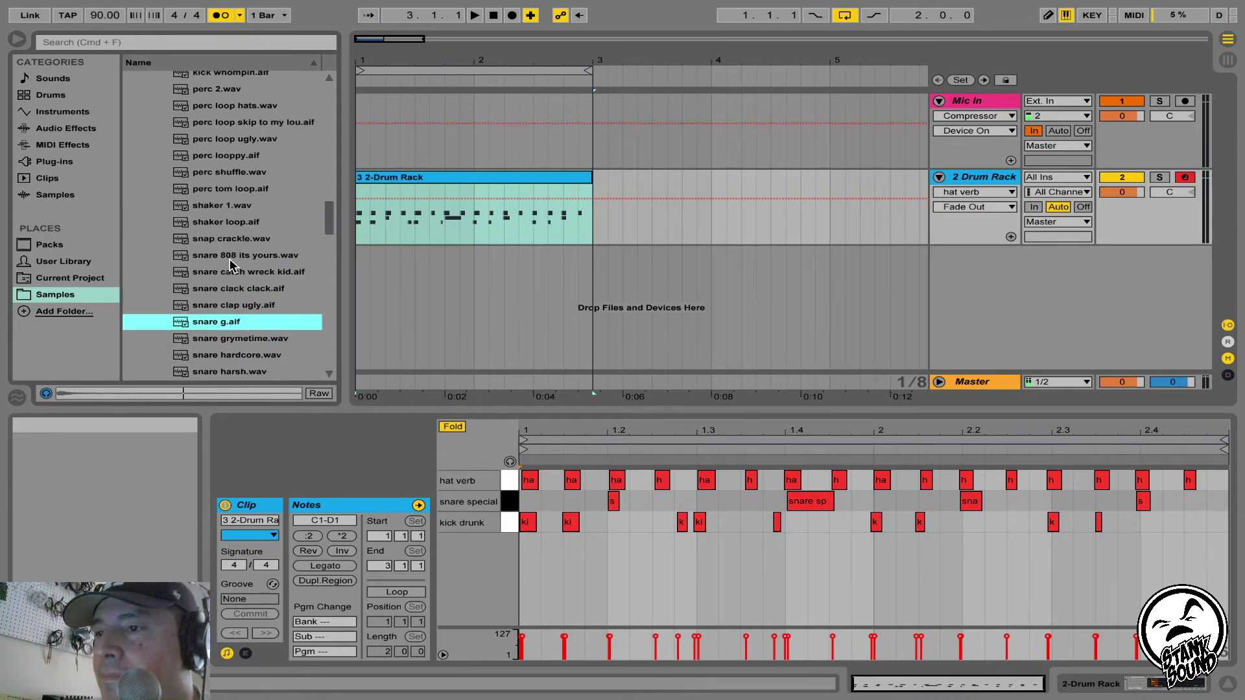
key("Up")
key("Up")
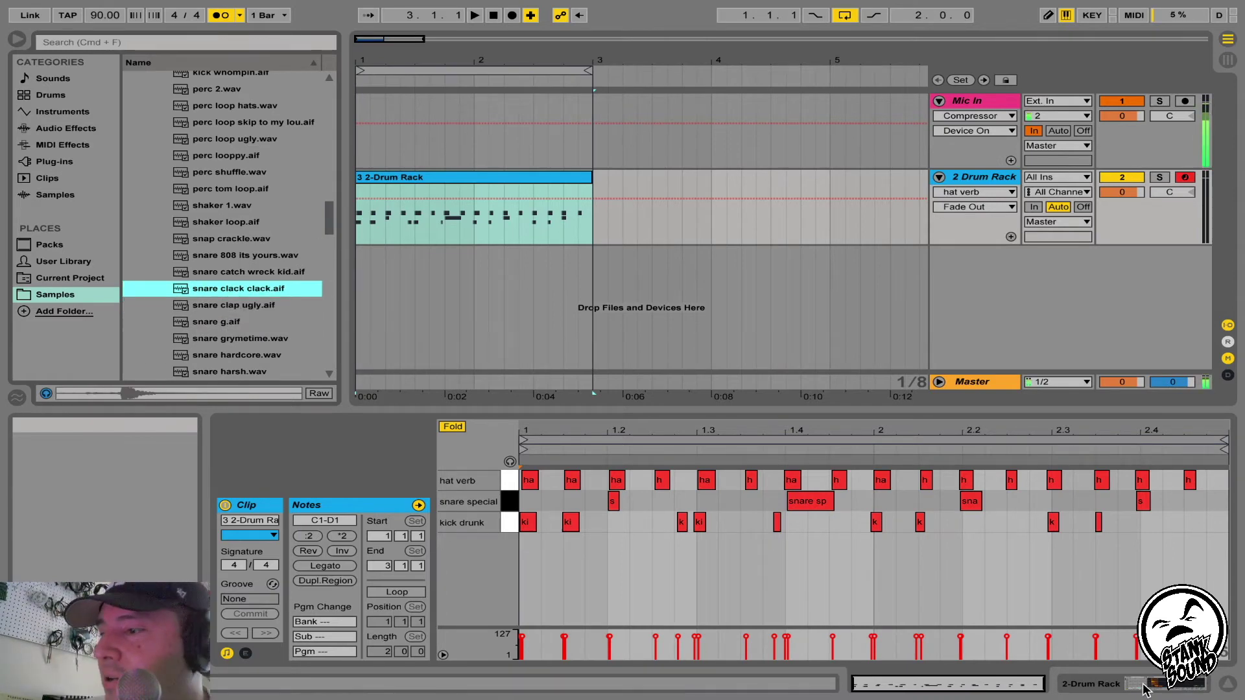
left_click(1145, 687)
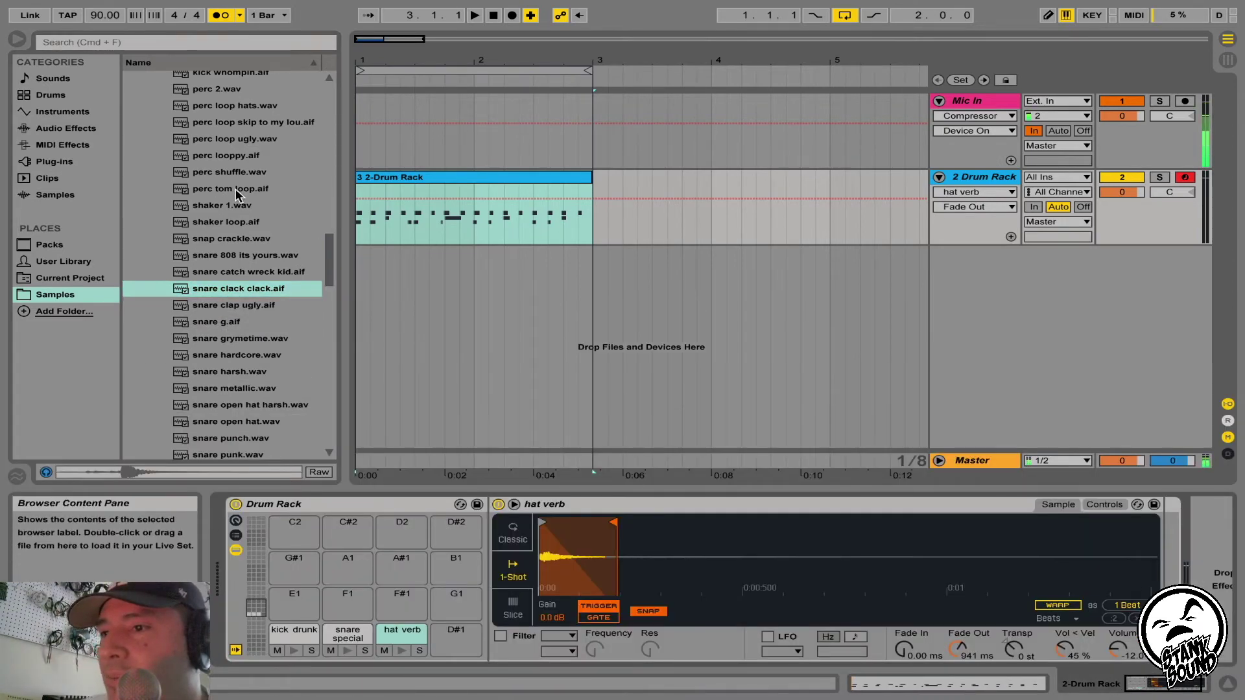
Load snare clack clack.aif onto pad D#1, trim its silent lead-in, and lower its volume
left_click_drag(249, 295, 467, 642)
key("d")
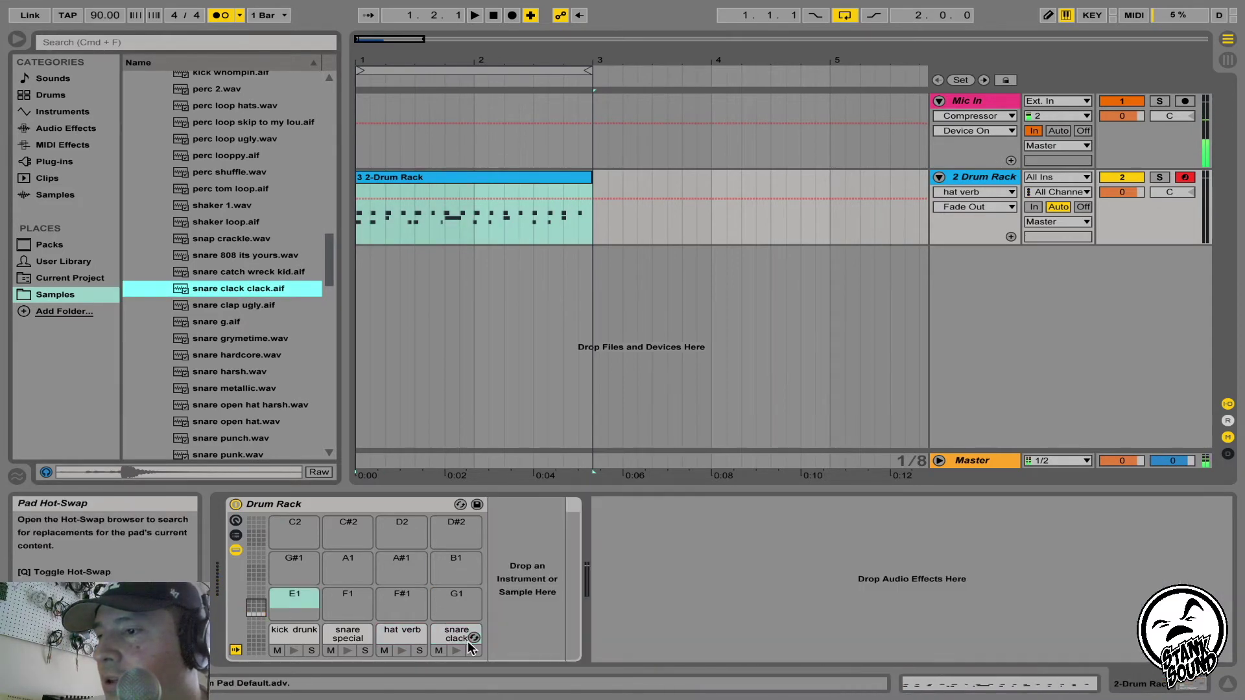
key("e")
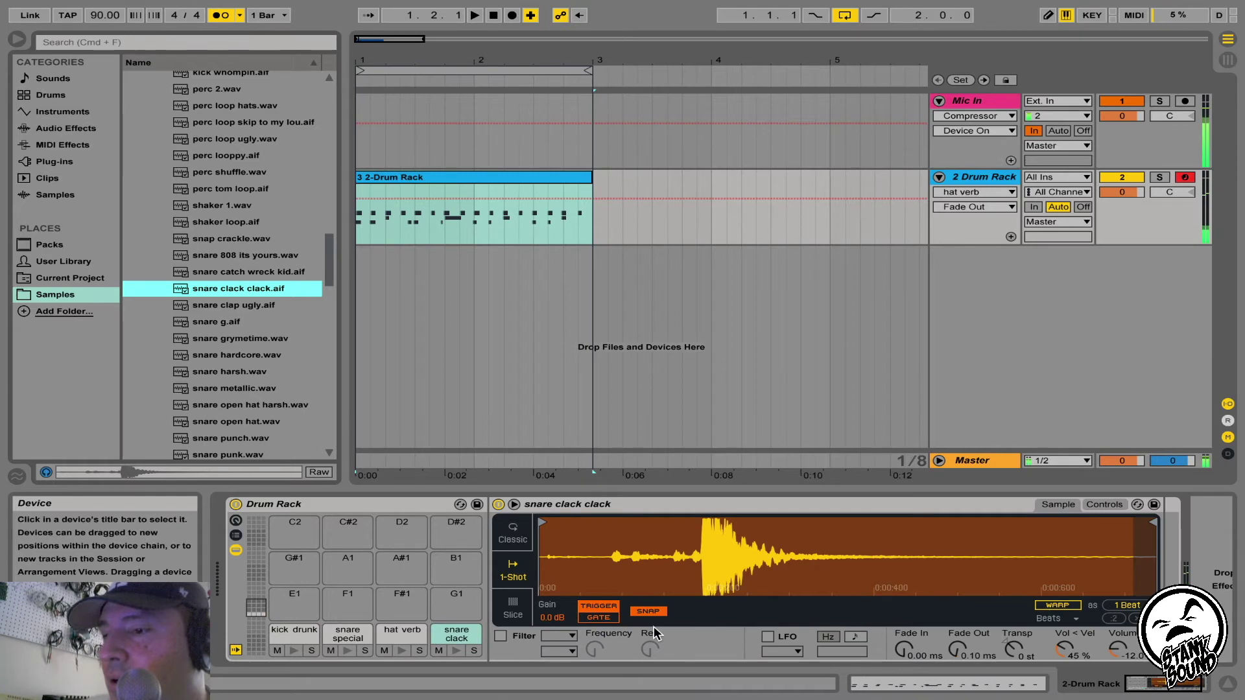
left_click_drag(542, 522, 668, 532)
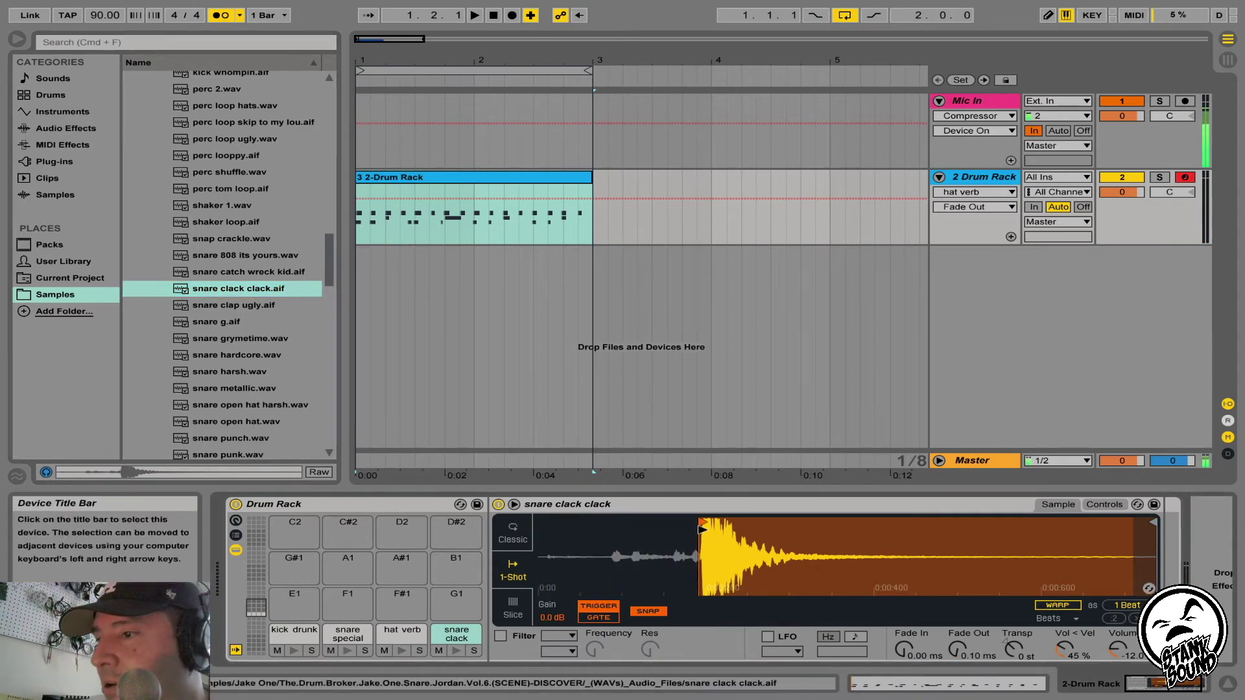
left_click_drag(1118, 649, 1118, 658)
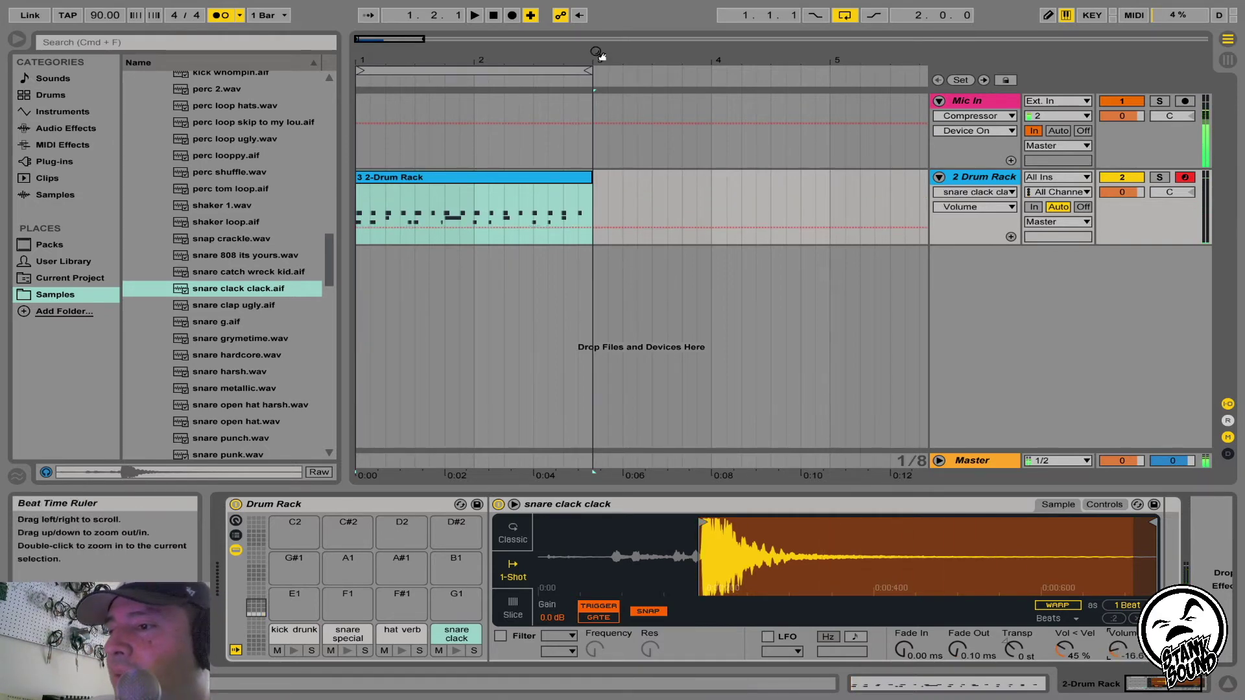
Record a new take with the metronome off, then lower snare clack clack to about -24.2 dB
left_click(216, 17)
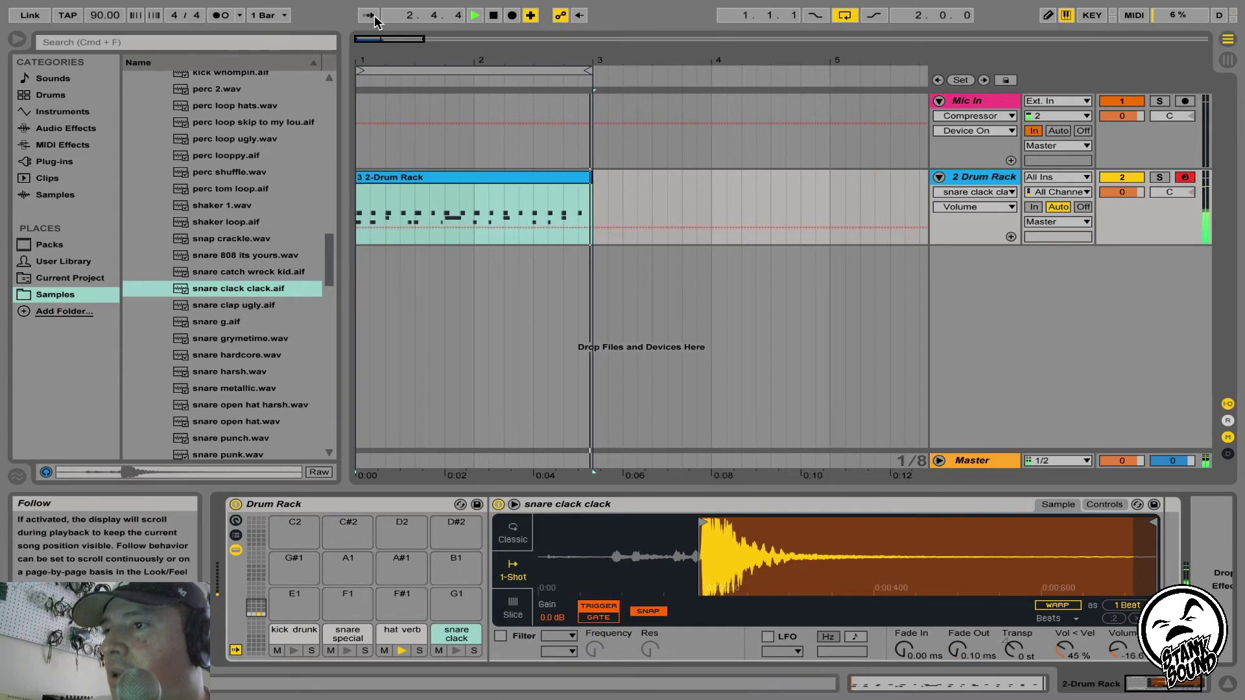
left_click(512, 17)
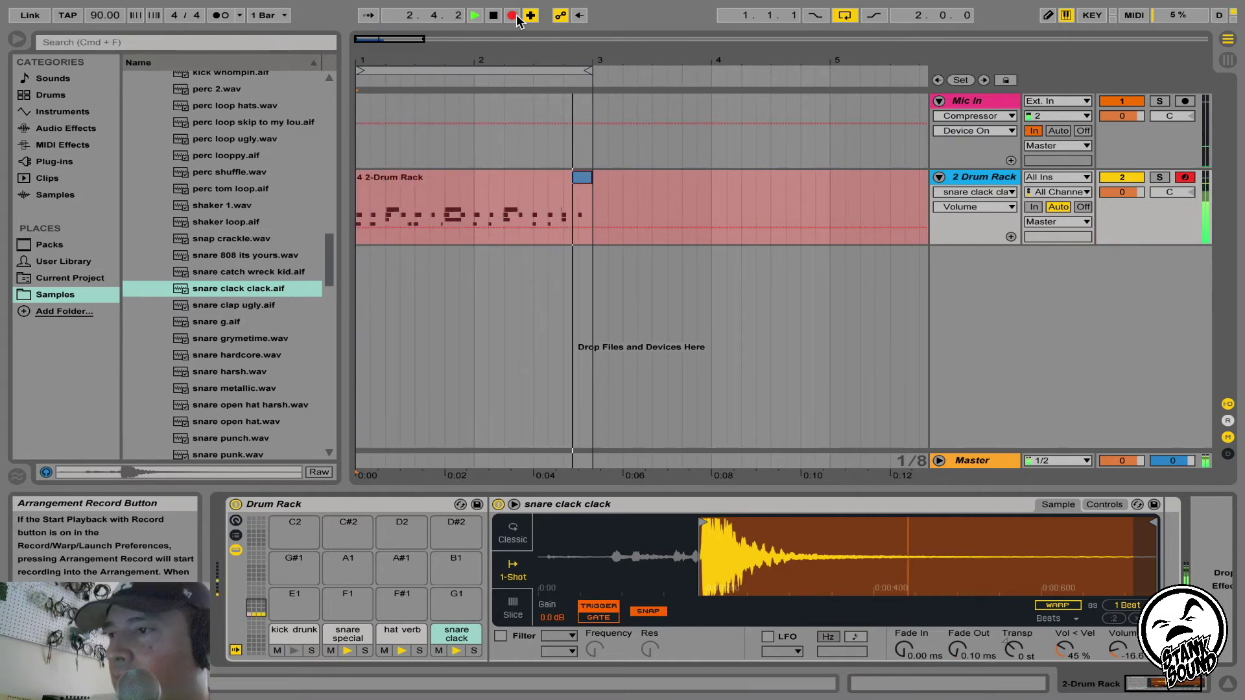
left_click(516, 15)
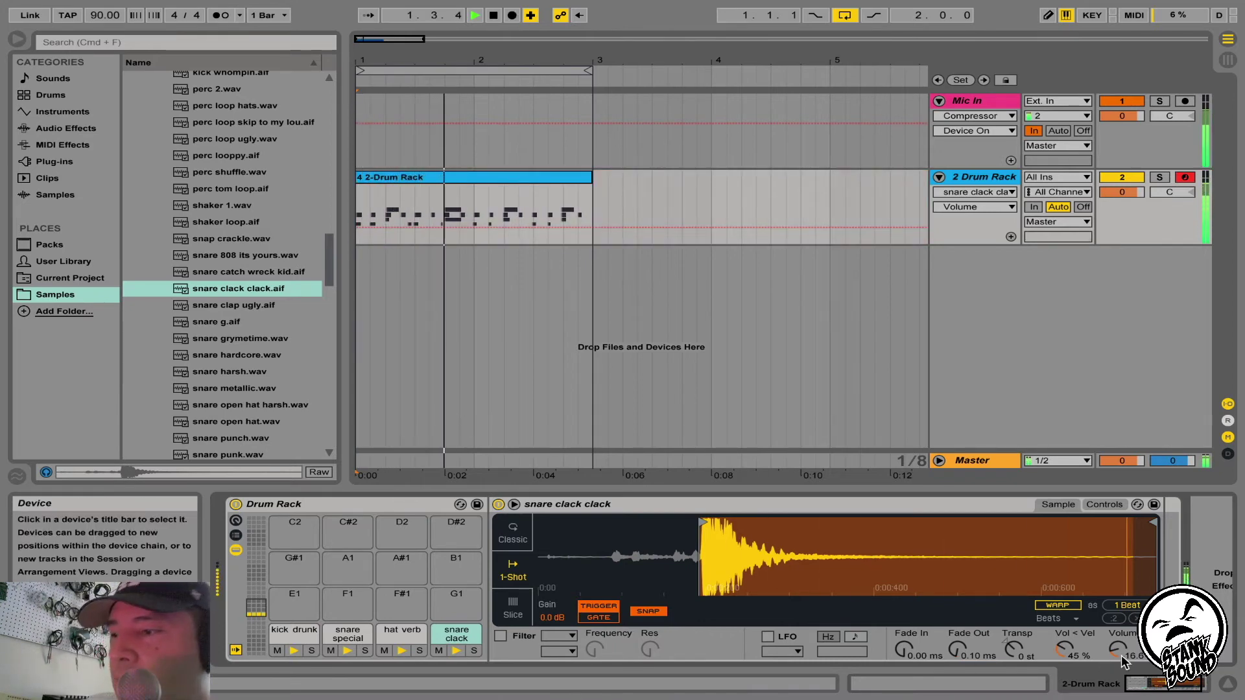
left_click_drag(1127, 656, 1127, 699)
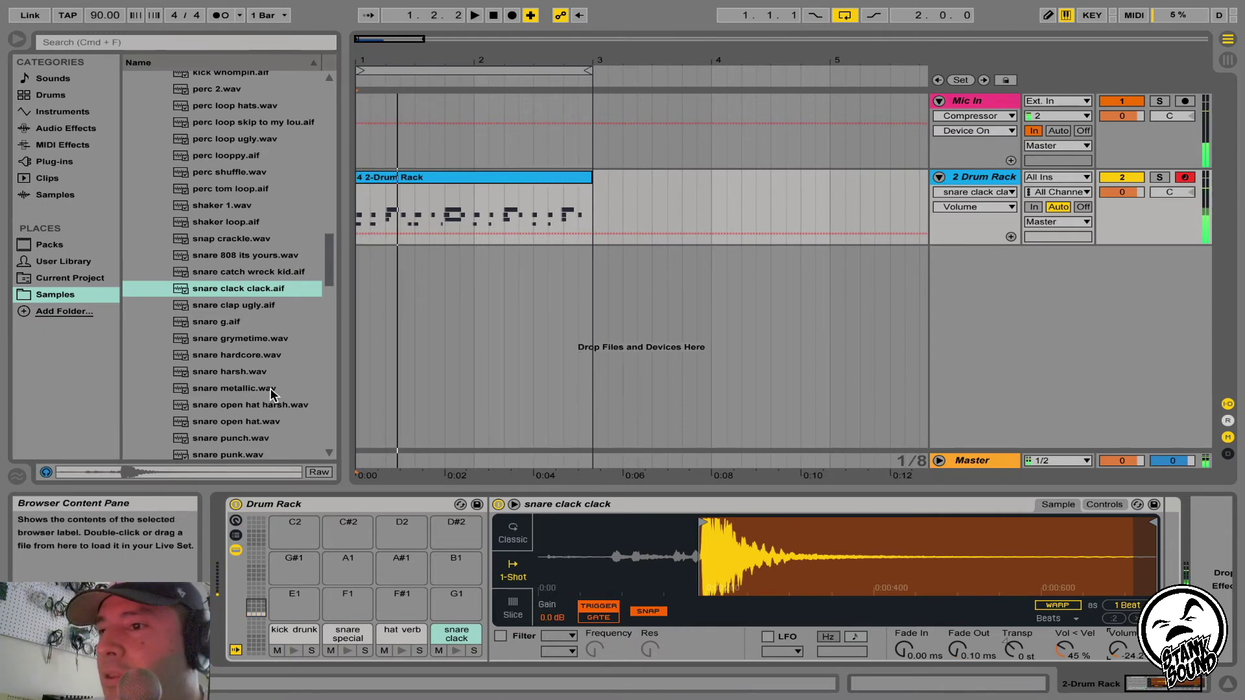
scroll(275, 400, "down", 3)
Preview perc loop skip to my lou, perc looppy and perc shuffle, ending on perc tom loop.aif
scroll(276, 400, "up", 6)
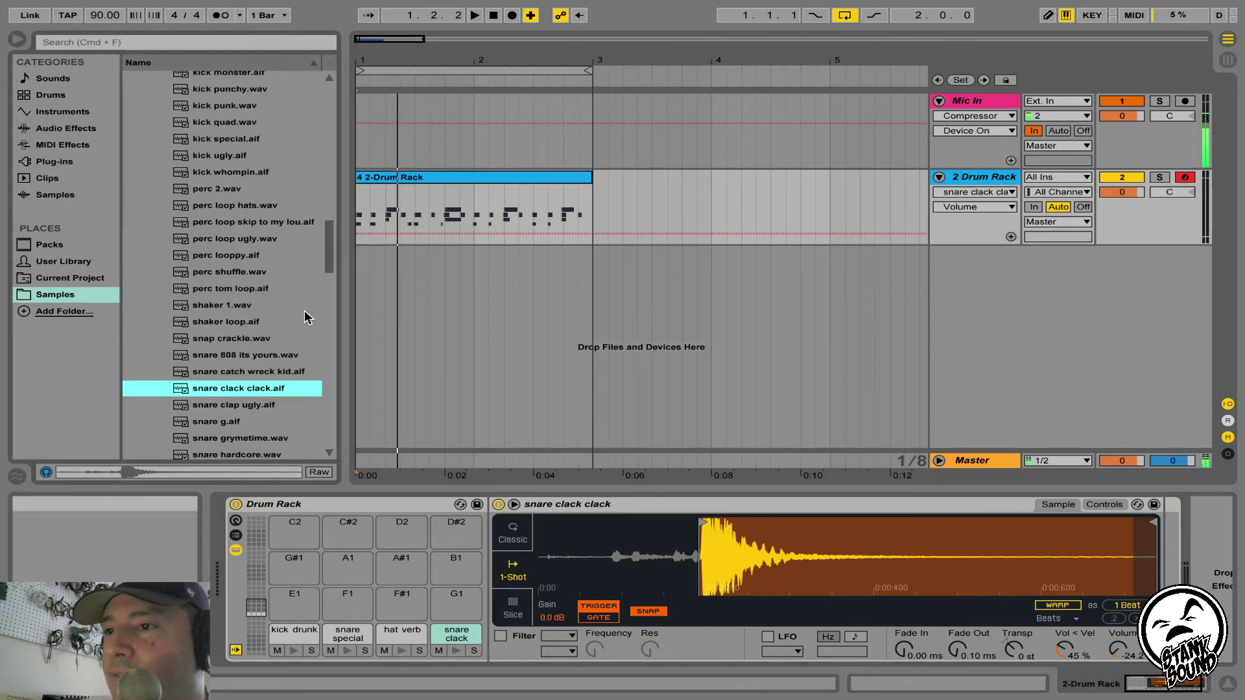
left_click(244, 223)
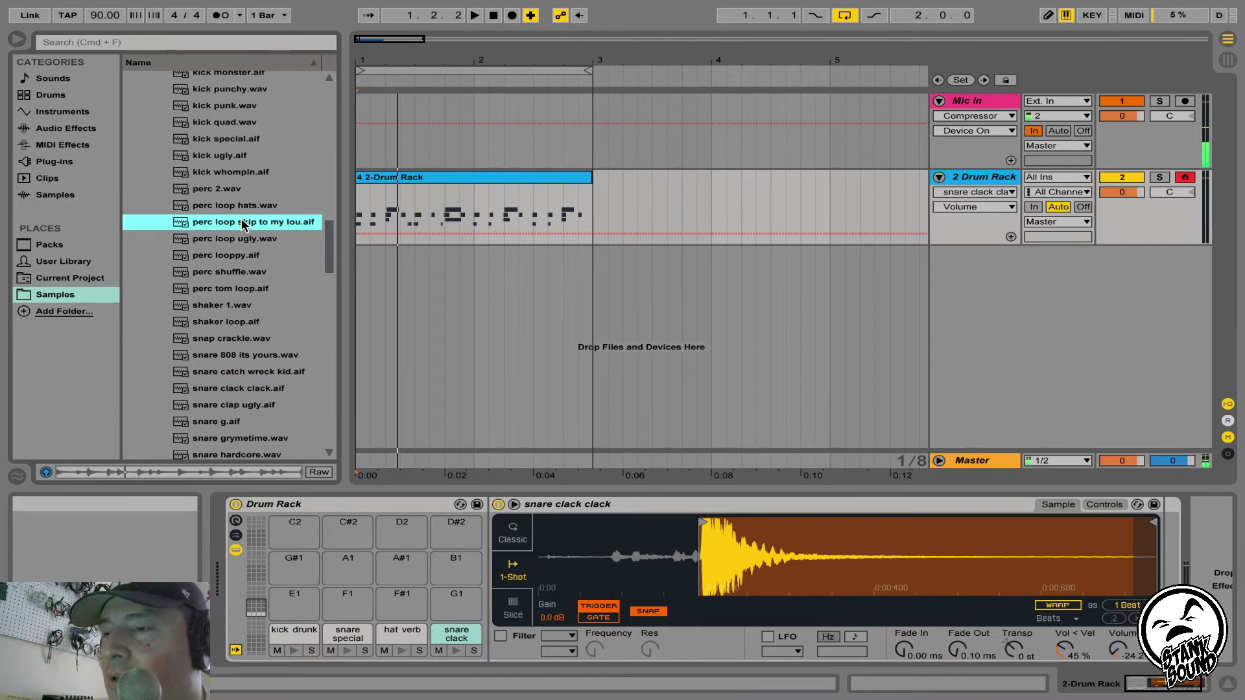
key("Down")
key("Up")
key("Up")
key("Up")
key("Up")
key("Up")
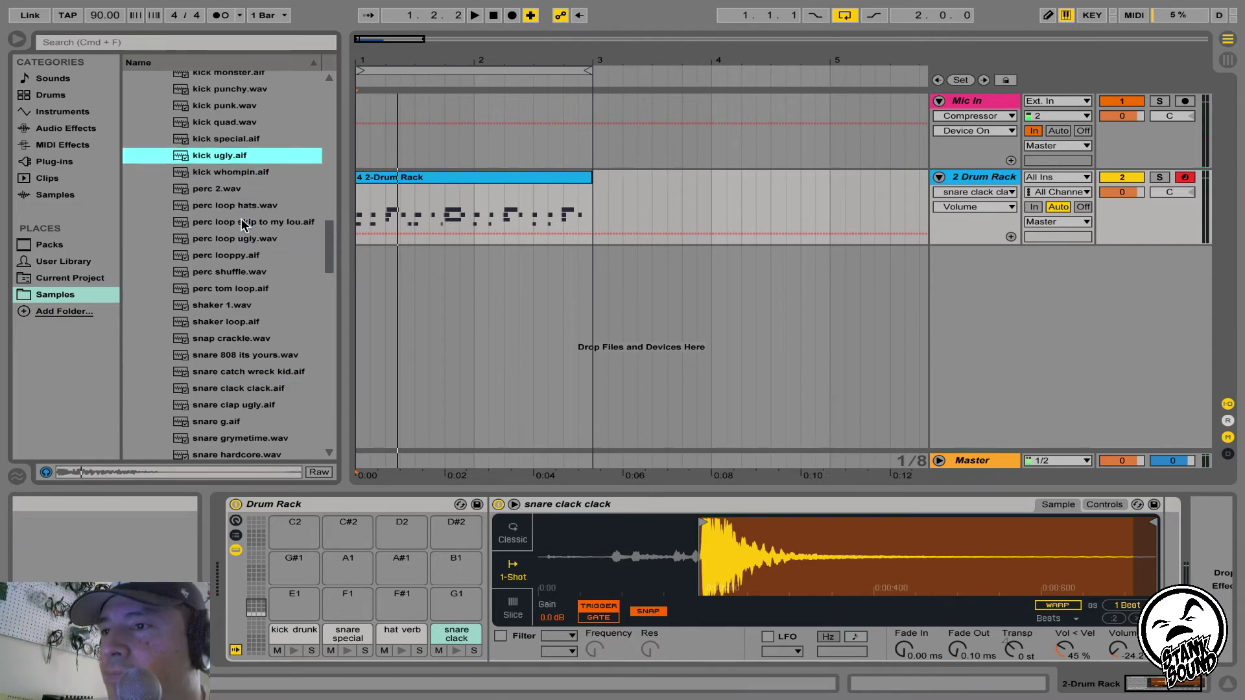
key("Up")
key("Up")
key("Up")
left_click(243, 222)
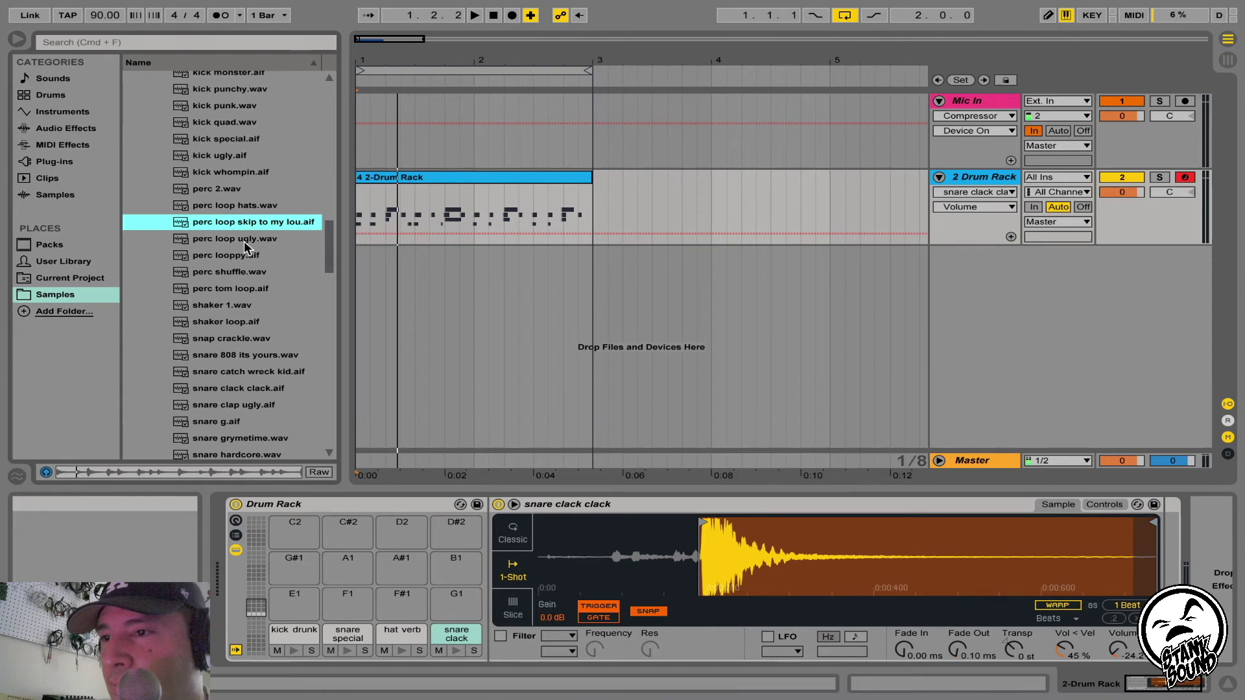
left_click(245, 256)
left_click(242, 272)
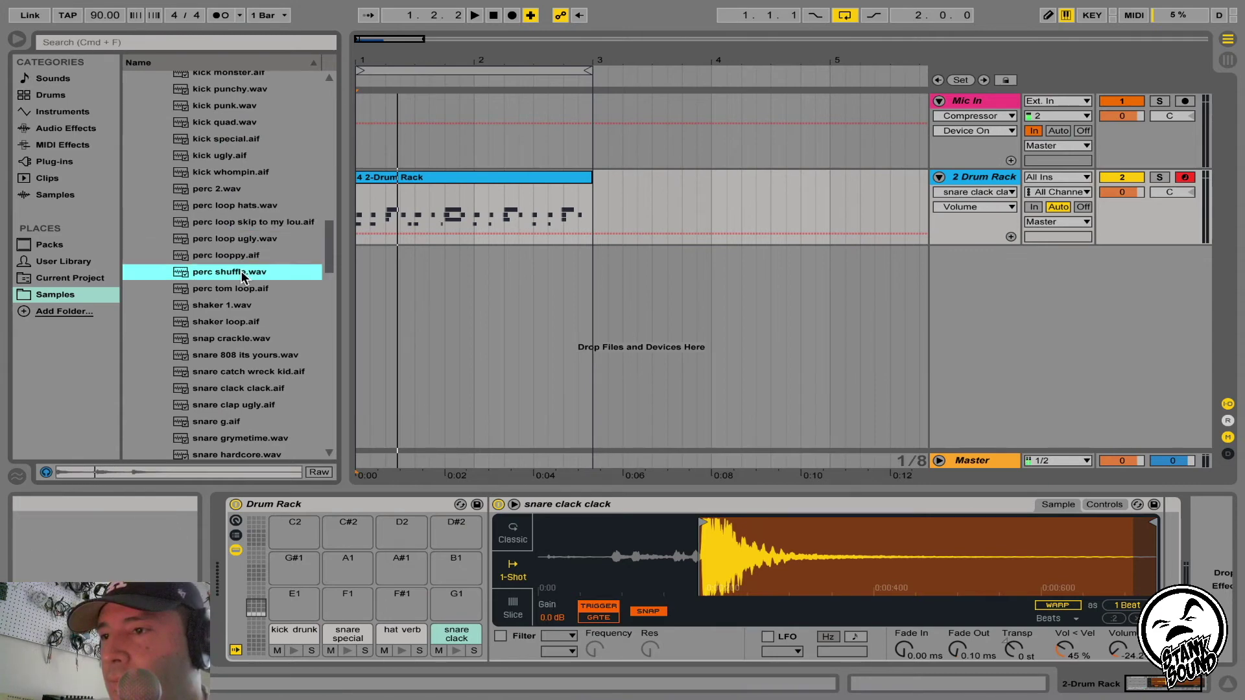
left_click(242, 289)
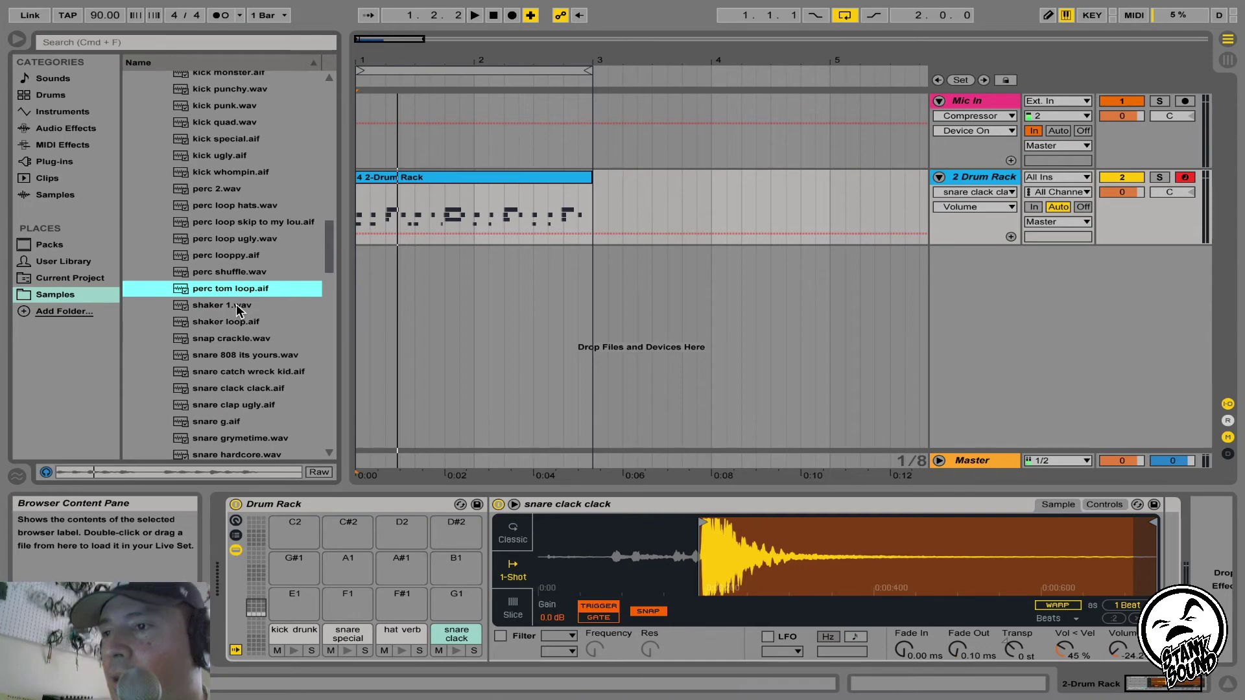
Put perc tom loop.aif on pad G#1, cut to two beats, 104 ms release, loop off
left_click_drag(240, 292, 289, 600)
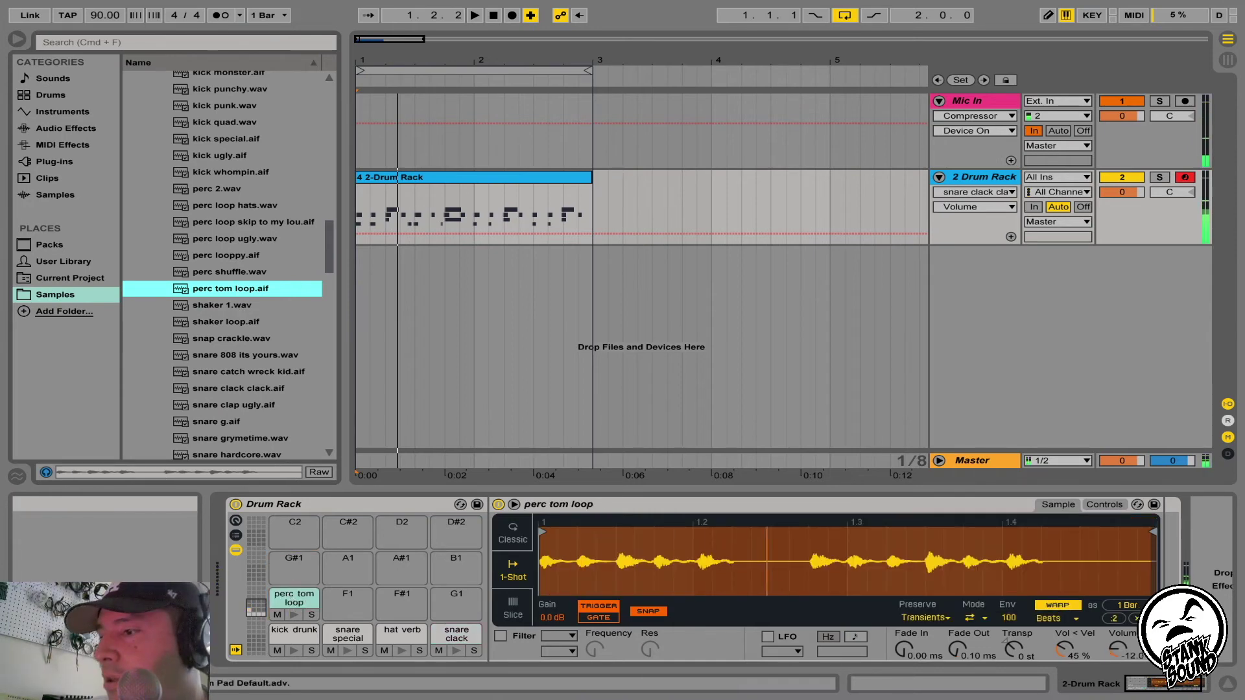
left_click(513, 533)
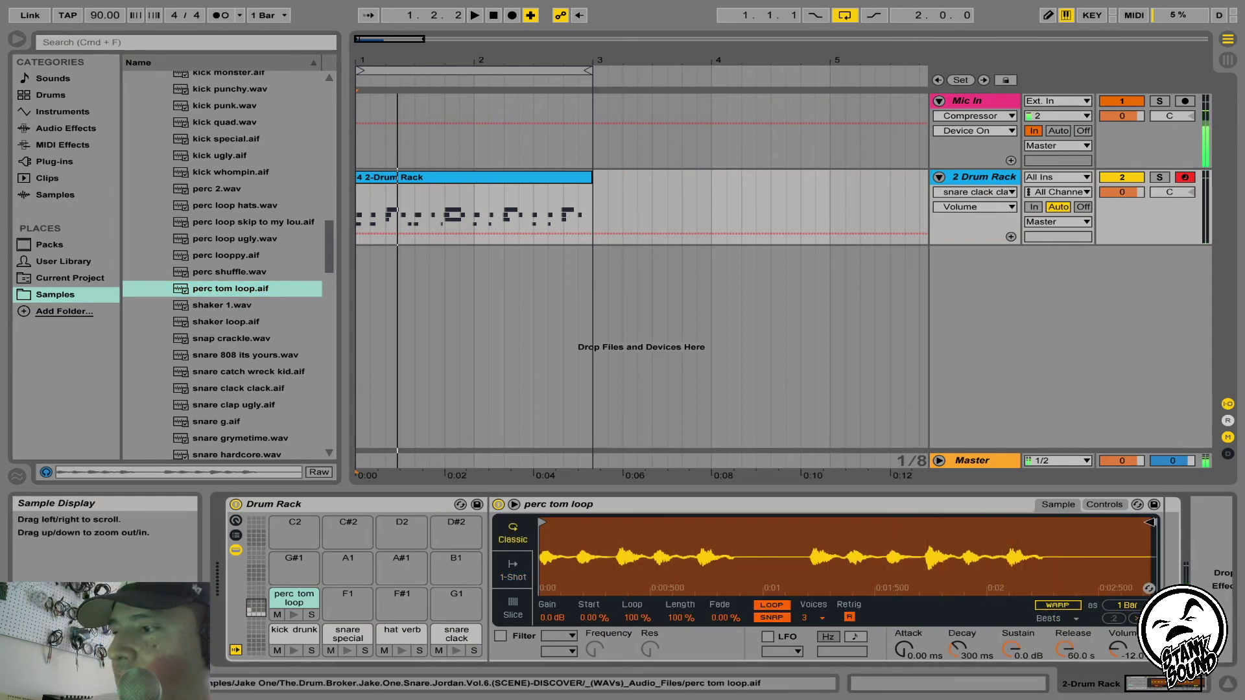
left_click_drag(1154, 524, 806, 524)
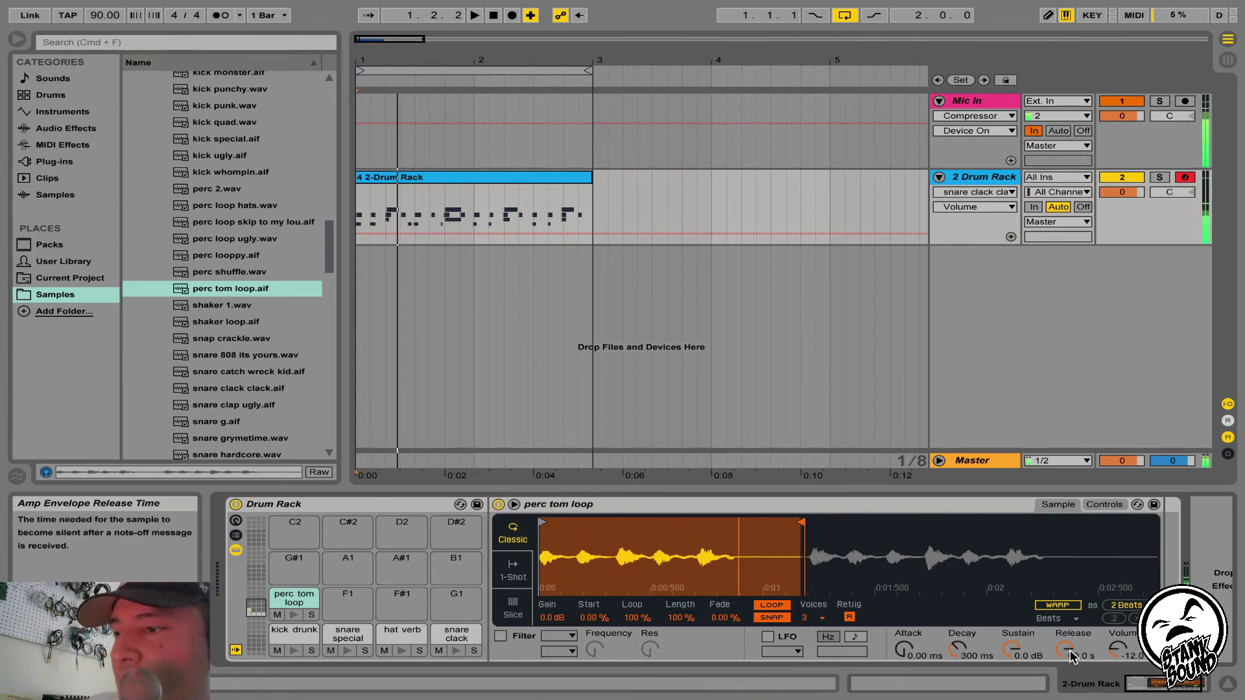
left_click_drag(1073, 656, 1073, 674)
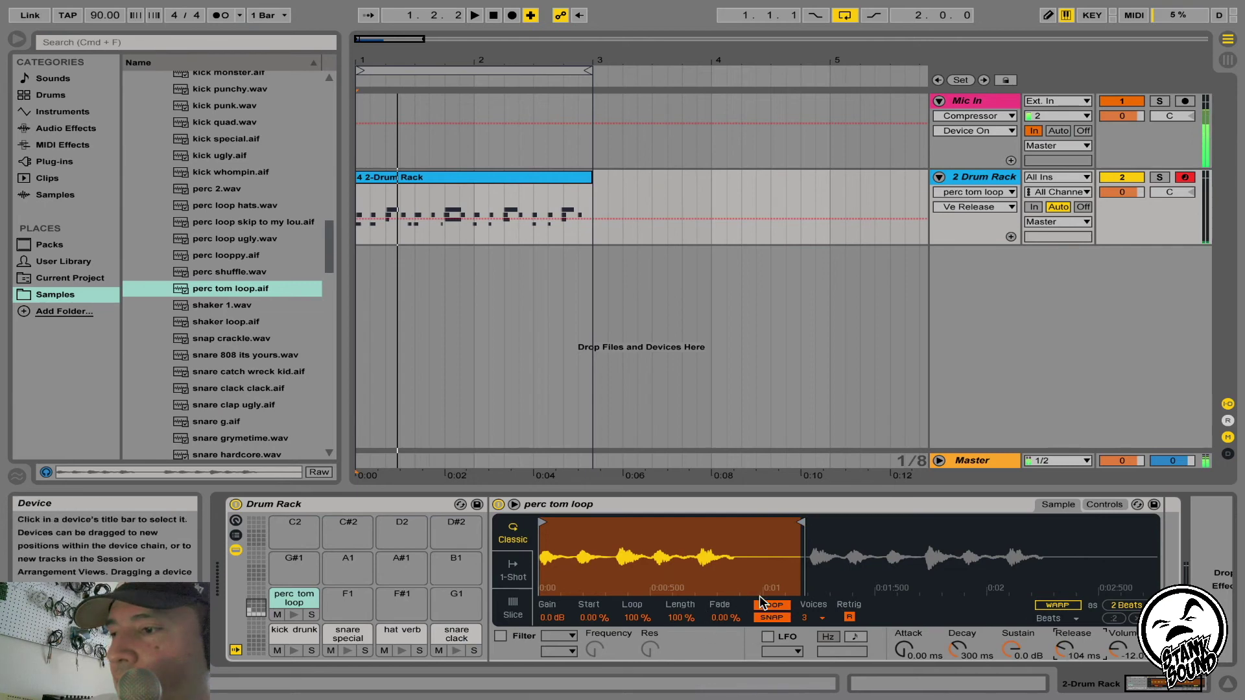
left_click(781, 606)
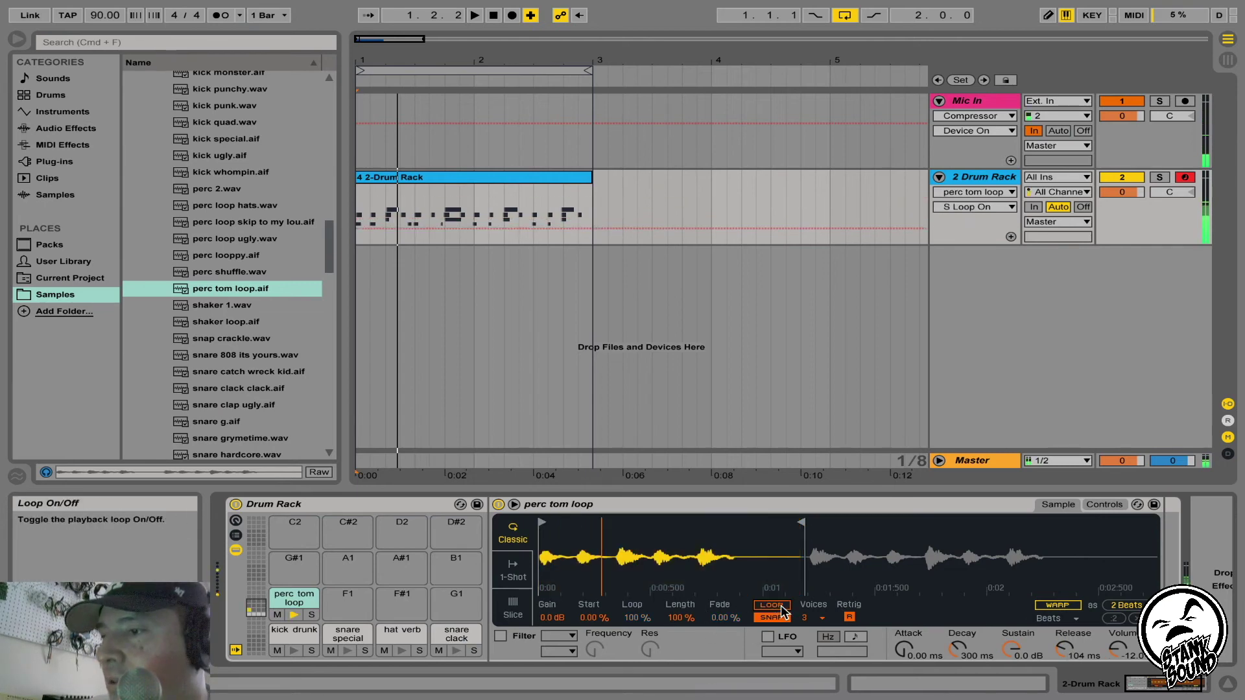
key("space")
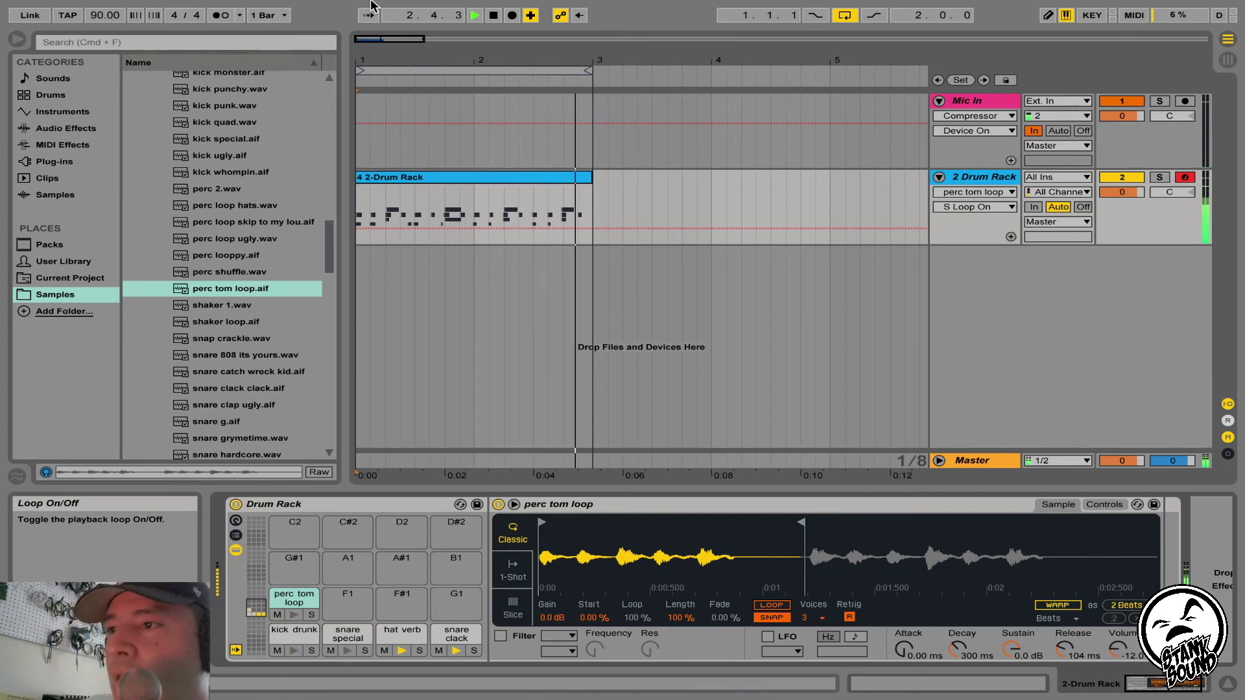
Record a take playing the perc tom pad over the beat, then open the clip's notes
mouse_move(372, 4)
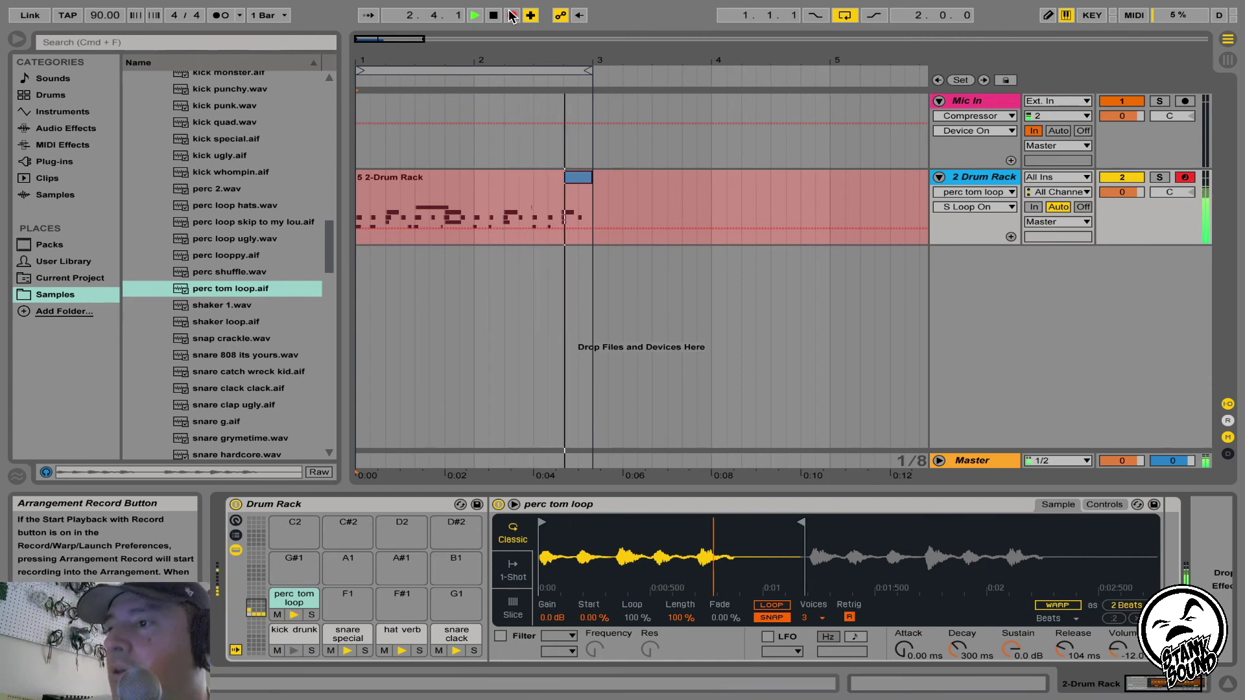
left_click(513, 15)
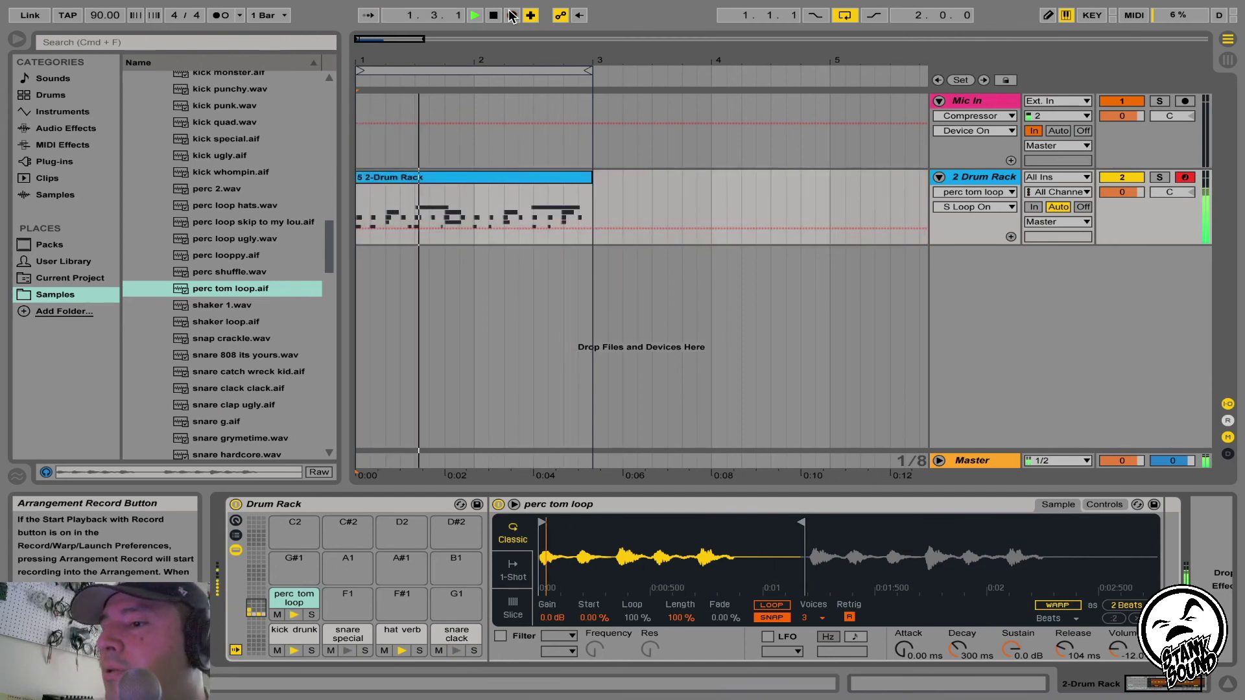
double_click(515, 194)
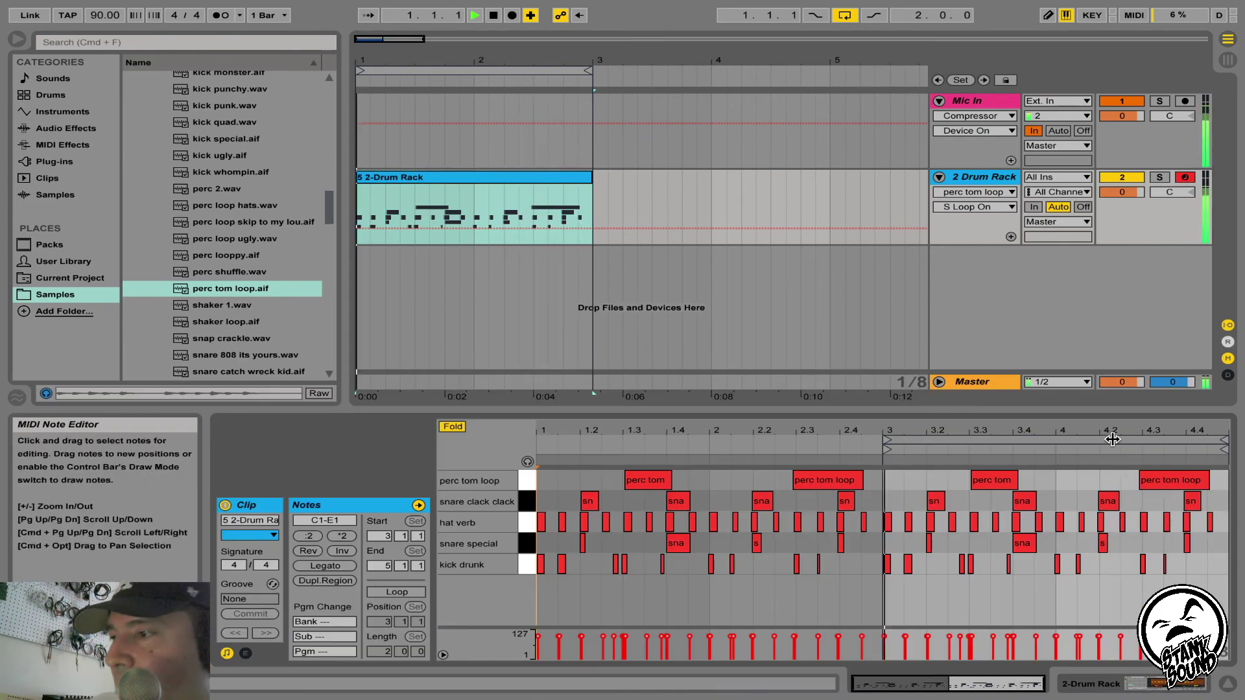
Stop playback and consolidate the recorded drum clip with Cmd+J into a two-bar clip at bar 1
left_click_drag(1113, 429, 1070, 463)
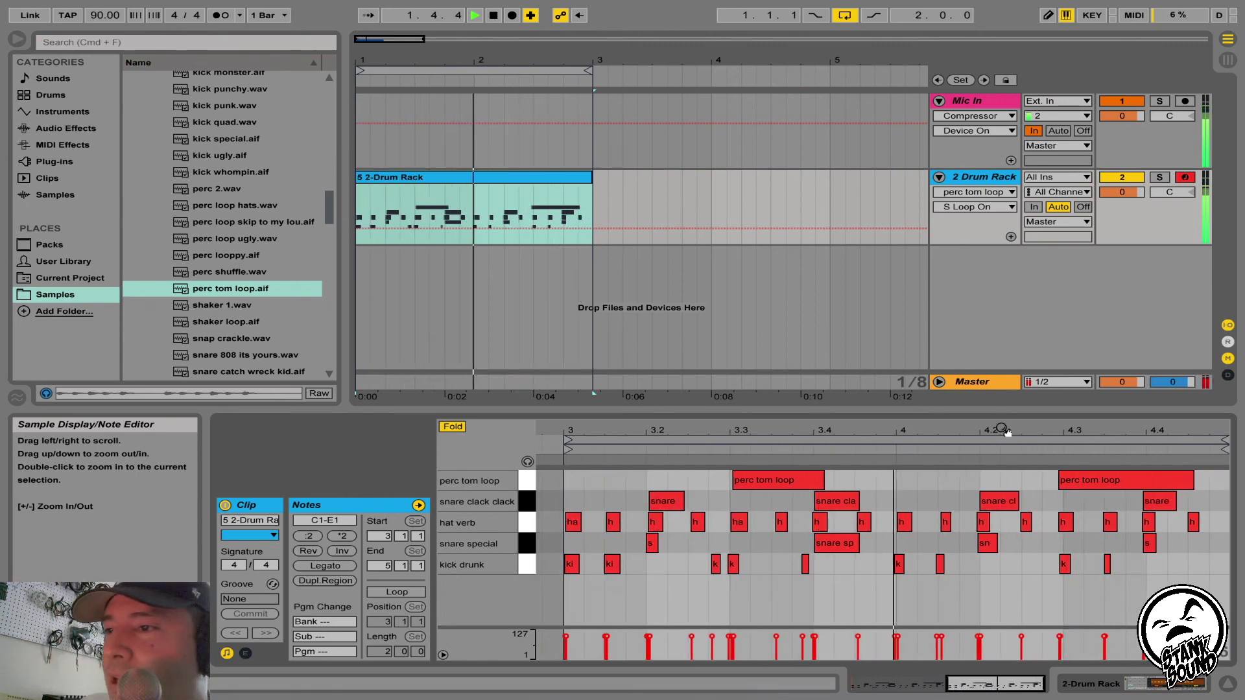
key("space")
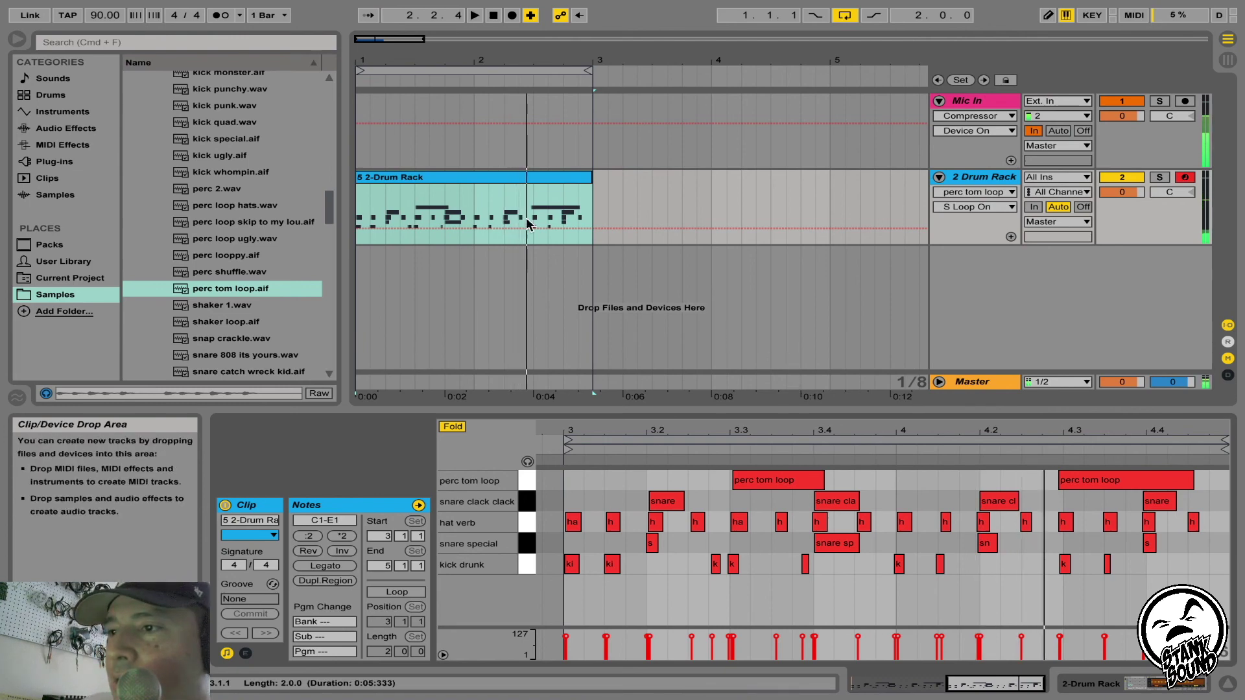
left_click(529, 169)
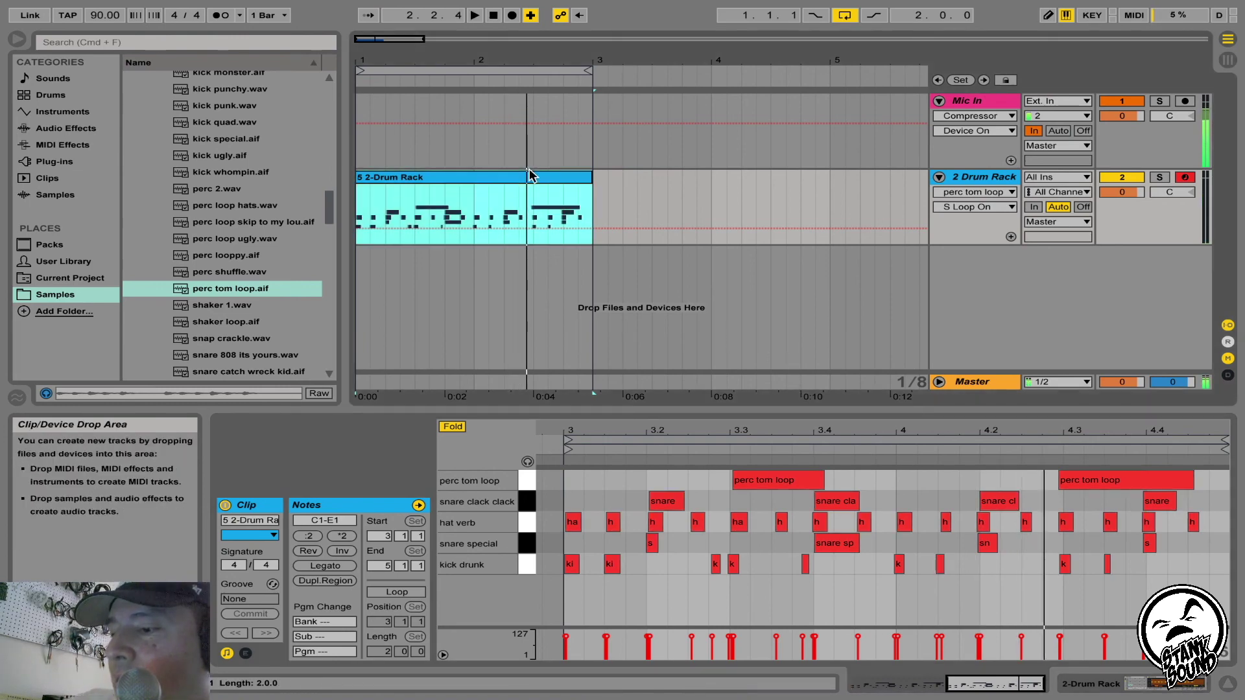
key("super+j")
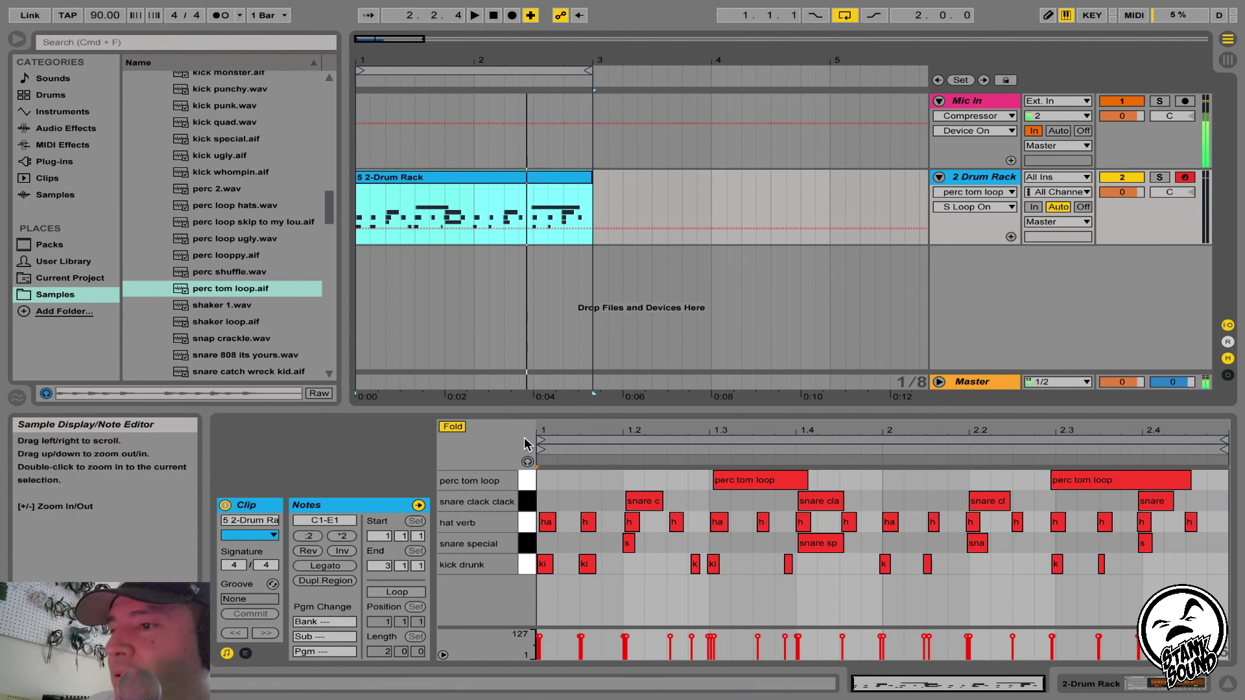
Zoom the arrangement in on the consolidated two-bar clip
left_click(937, 512)
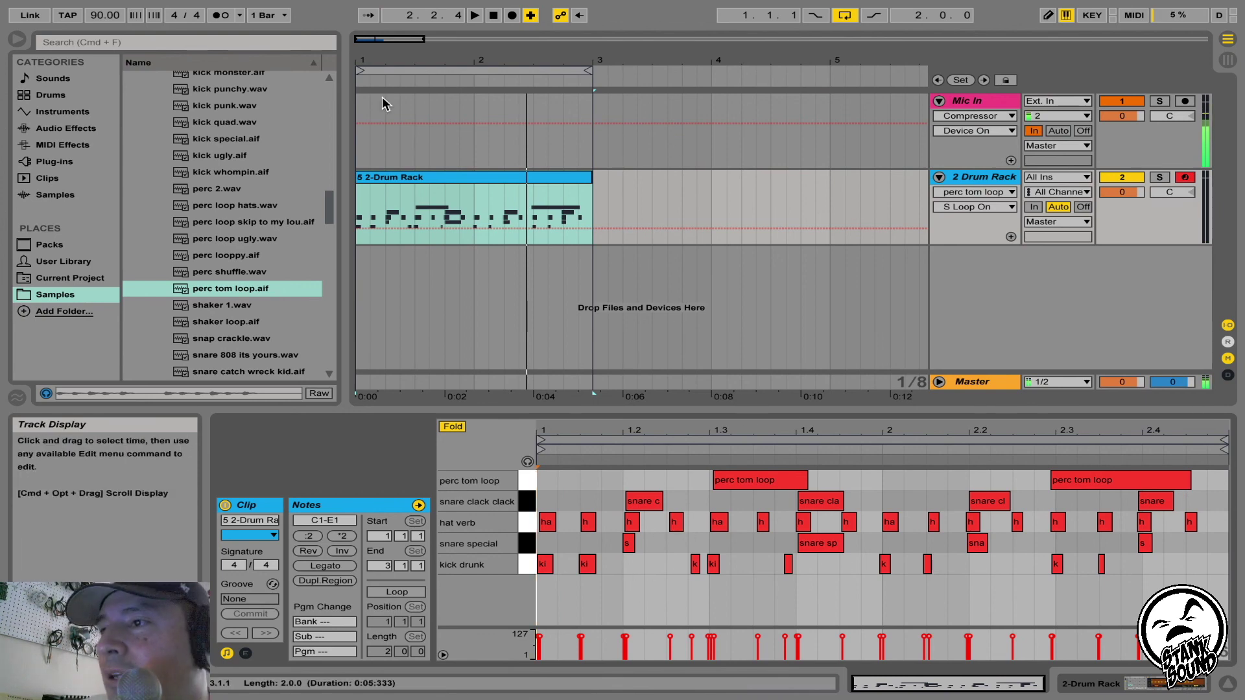
left_click(481, 305)
key("minus")
left_click_drag(461, 53, 461, 60)
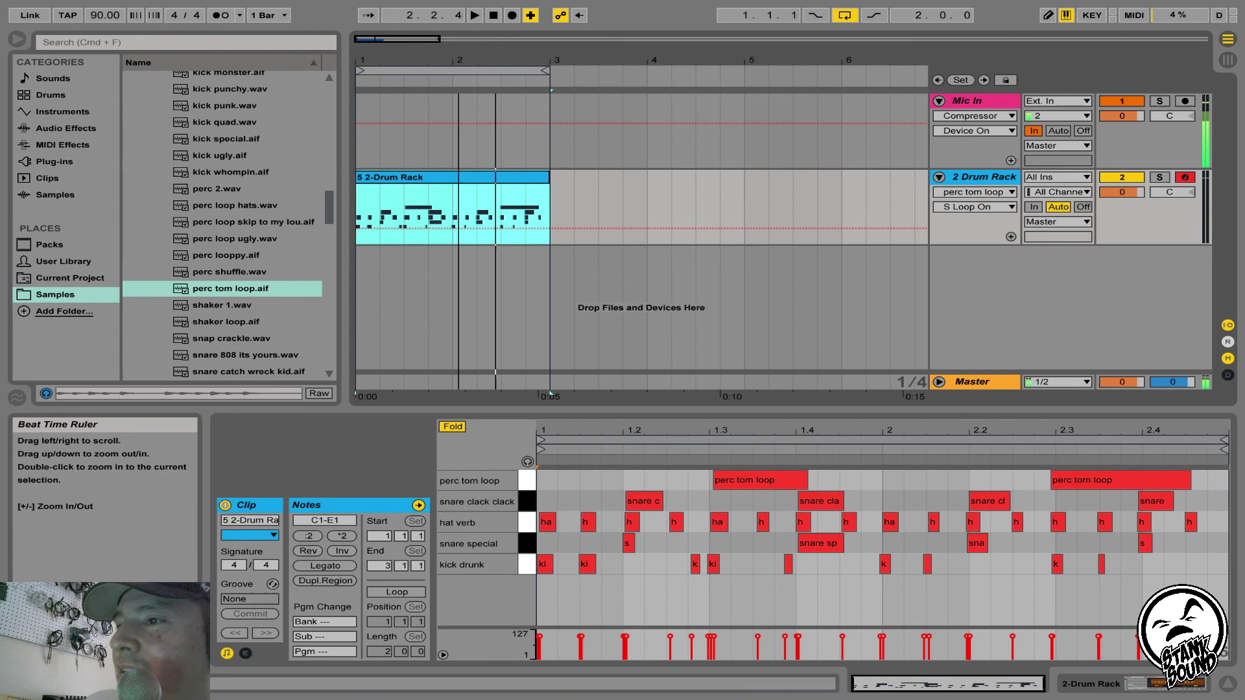
left_click_drag(460, 61, 533, 61)
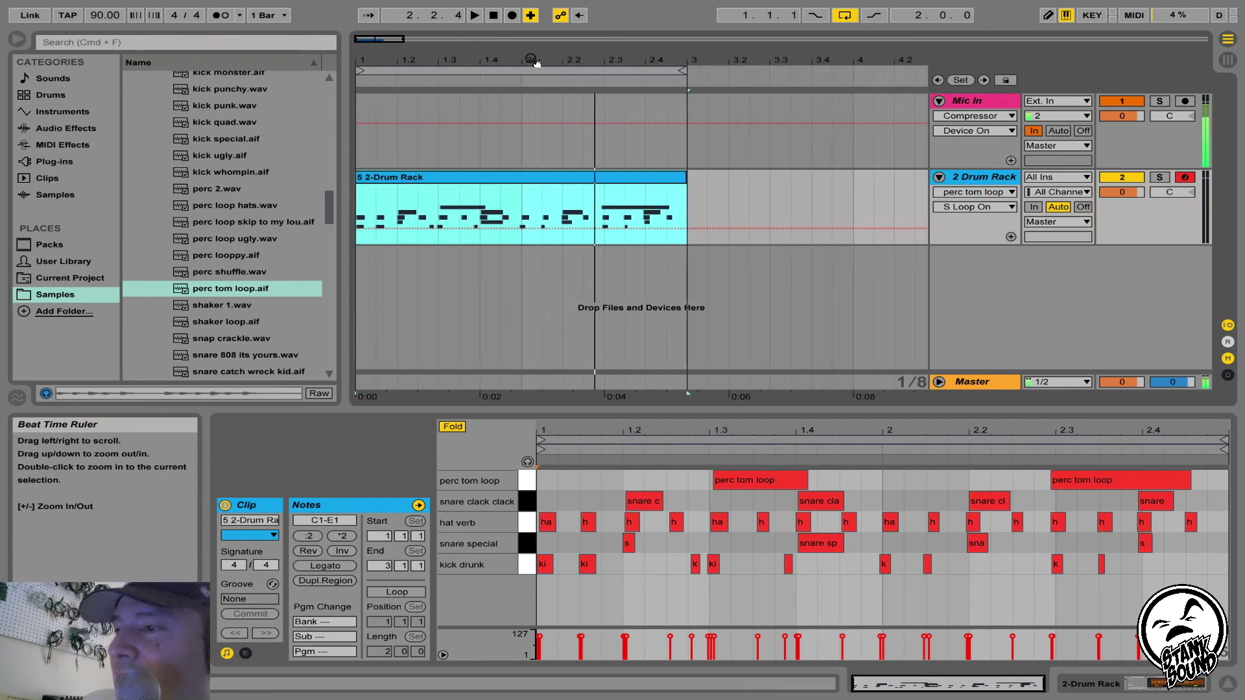